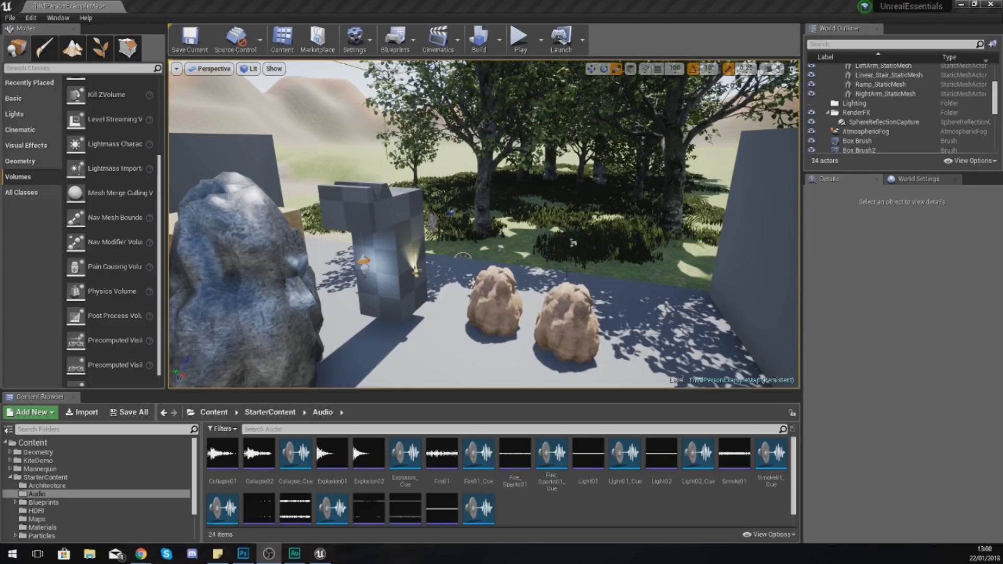
- Switch to Chrome to view the before-and-after tree sunset image, and close the browser window
key(alt+Tab)
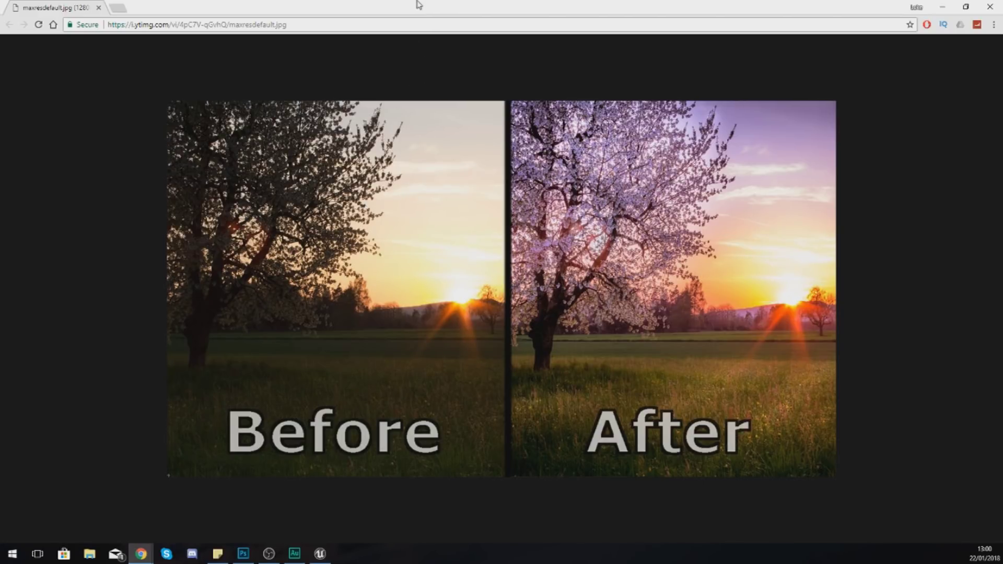
drag(414, 4, 488, 4)
click(990, 7)
- Place a Post Process Volume in the level beside the tan rocks, near the edge of the trees
key(s)
right_drag(448, 316, 483, 311)
key(w)
key(s)
right_drag(575, 298, 445, 314)
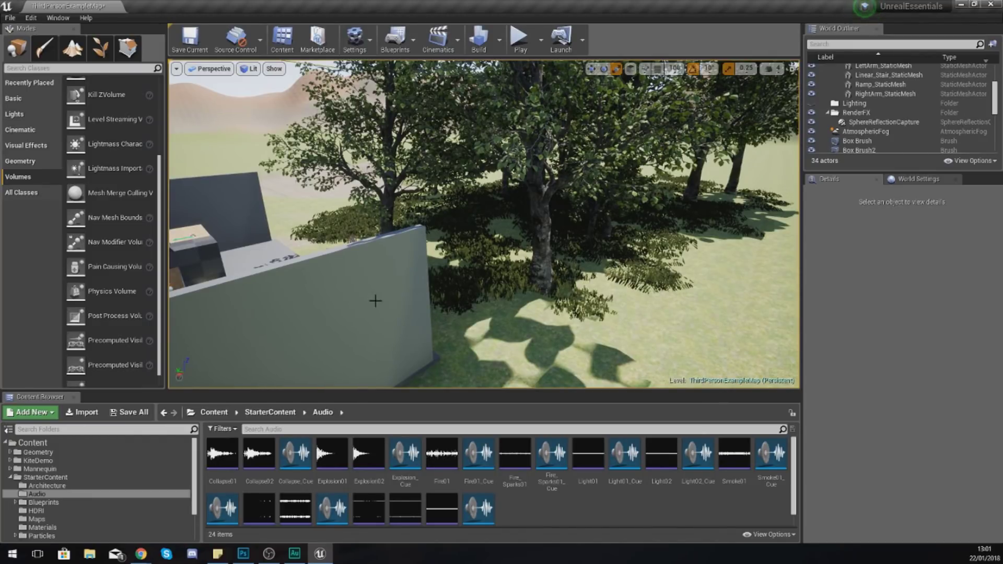
right_drag(375, 300, 319, 292)
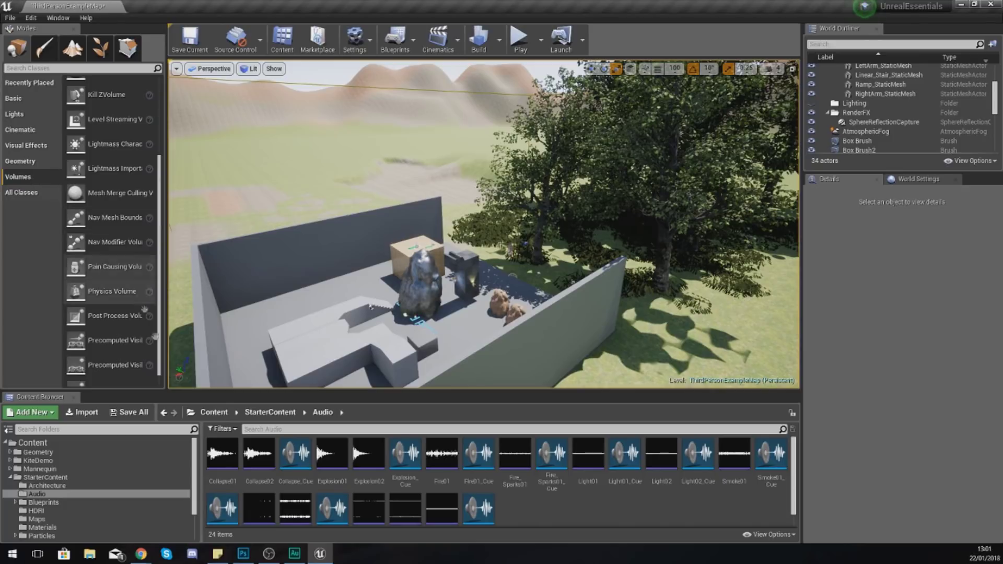
scroll(119, 358, down, 1)
scroll(126, 337, up, 1)
scroll(126, 337, down, 1)
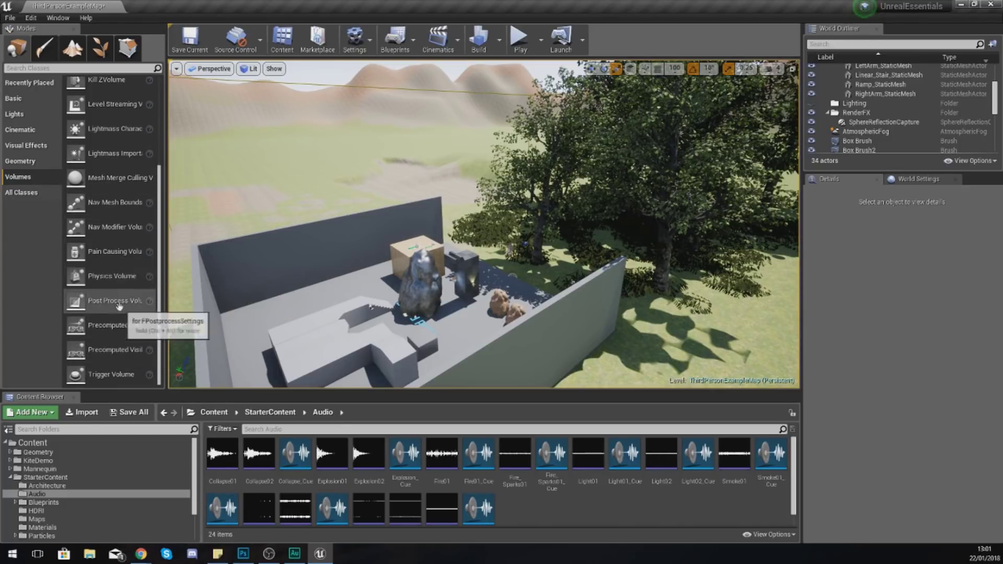
drag(452, 299, 511, 279)
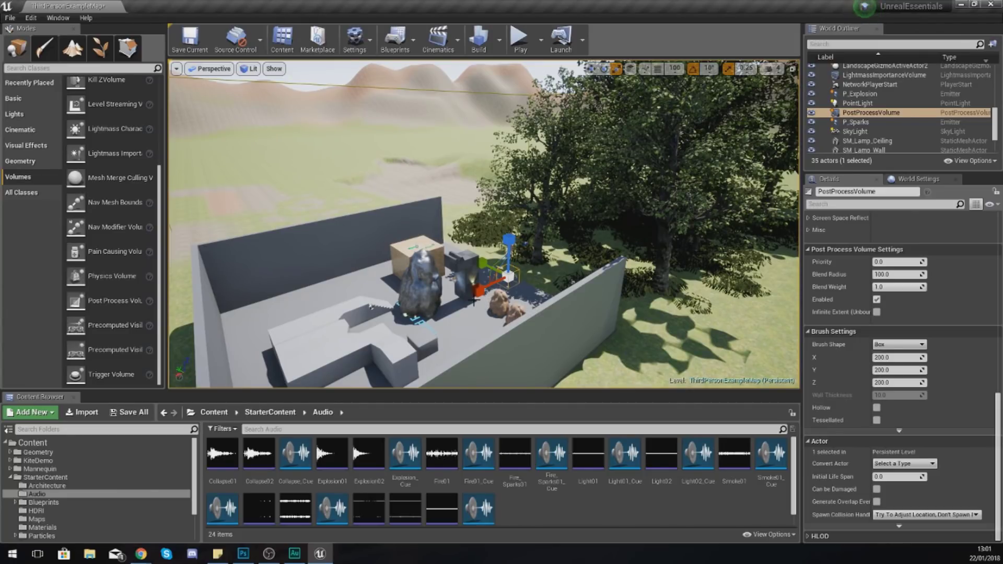
- Scale the post process volume uniformly to 7.5 on all three axes
right_drag(608, 295, 668, 352)
key(w)
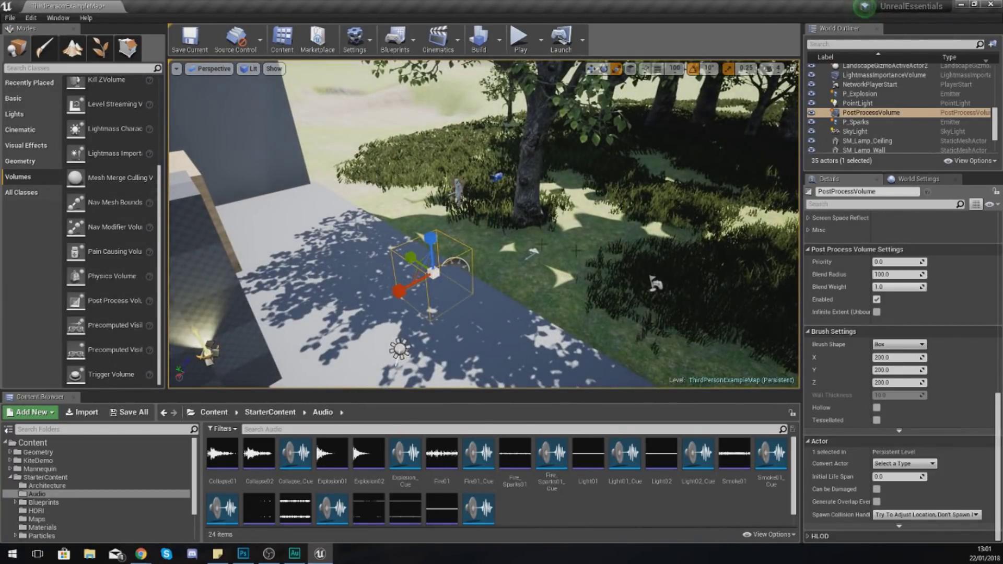
right_drag(576, 251, 524, 255)
key(w)
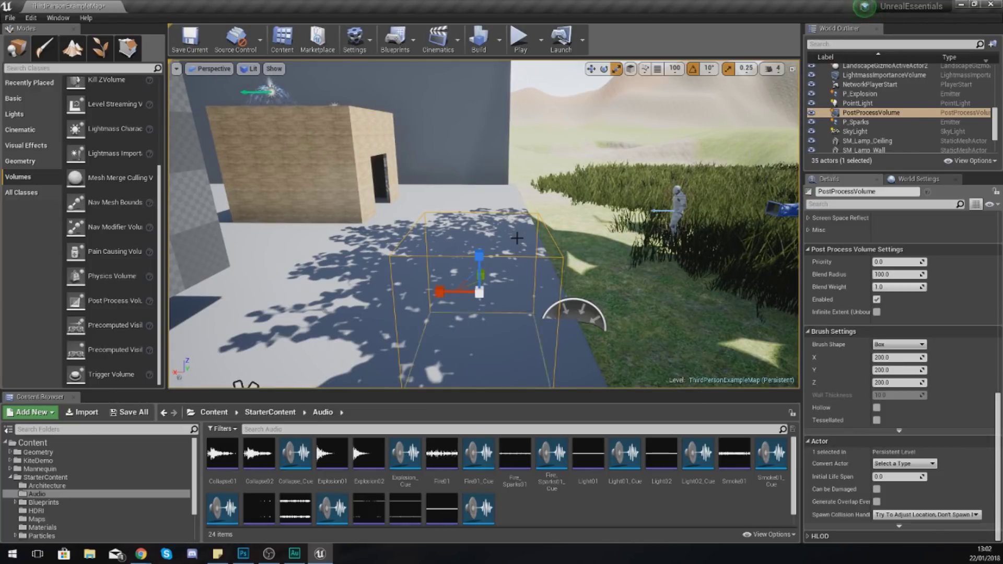
right_drag(481, 293, 465, 329)
key(s)
key(w)
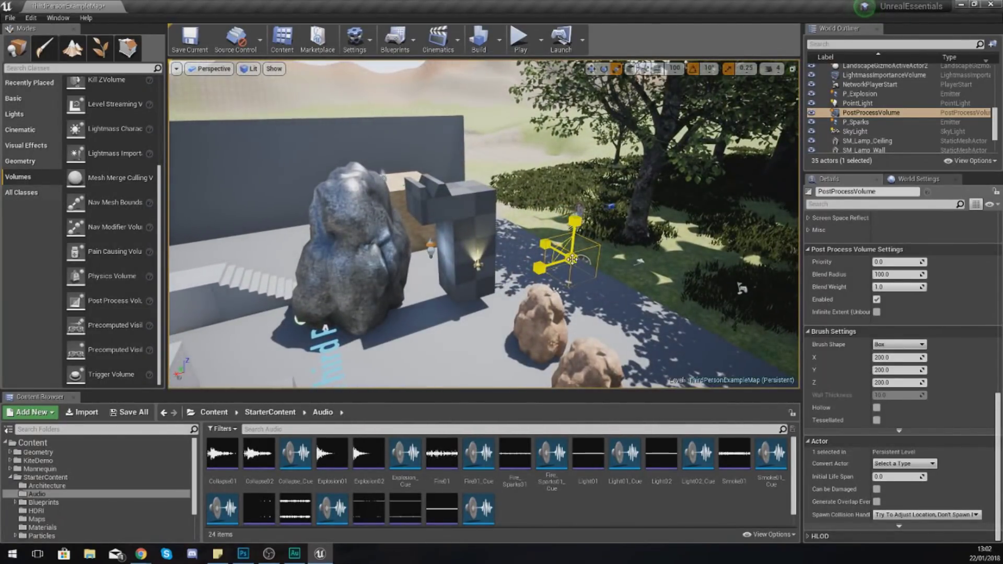
drag(572, 260, 653, 230)
drag(593, 237, 595, 236)
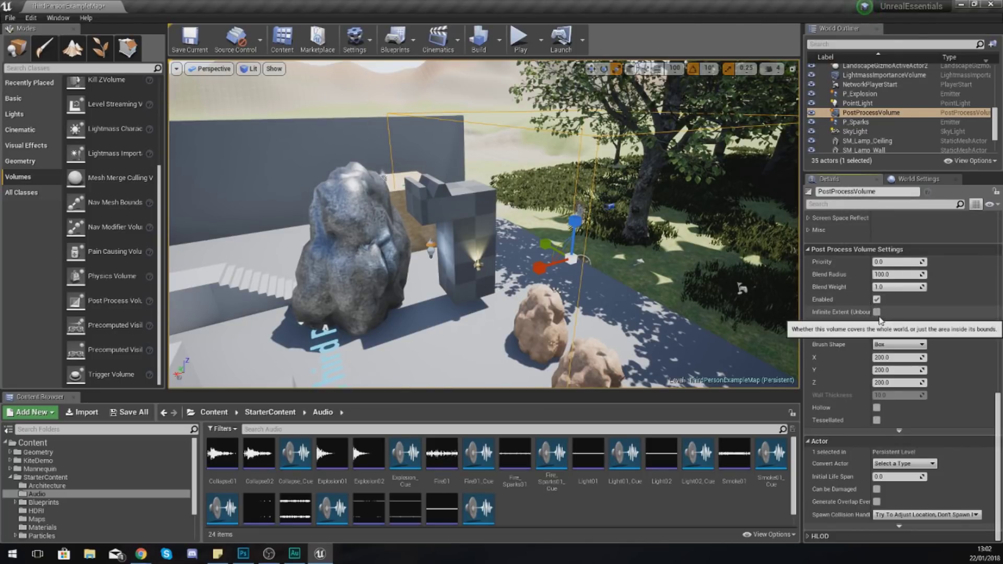
- Enable Infinite Extent (Unbound) so the post process volume covers the whole level
click(878, 313)
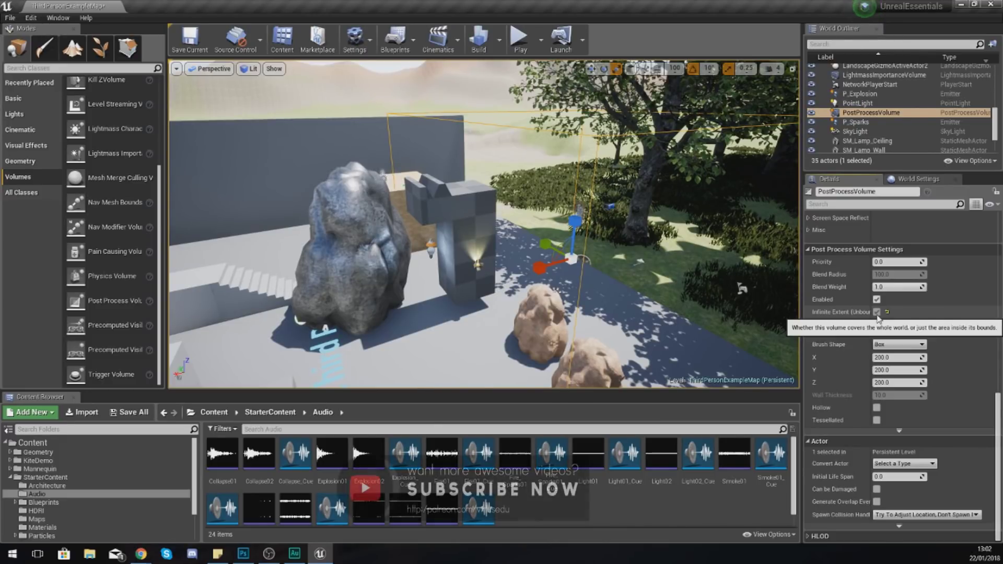
right_drag(758, 304, 810, 299)
right_drag(557, 267, 726, 310)
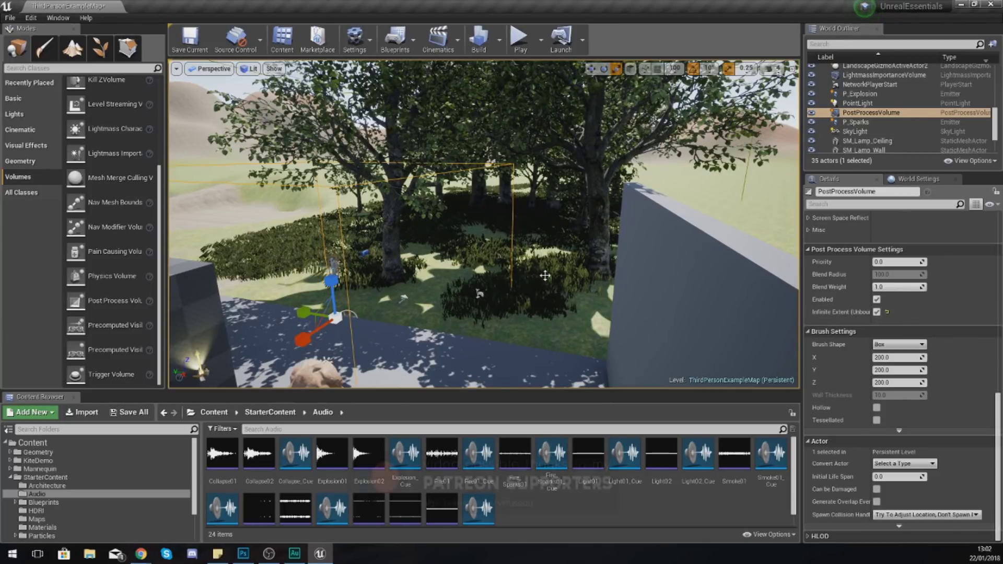
key(w)
right_drag(473, 296, 394, 303)
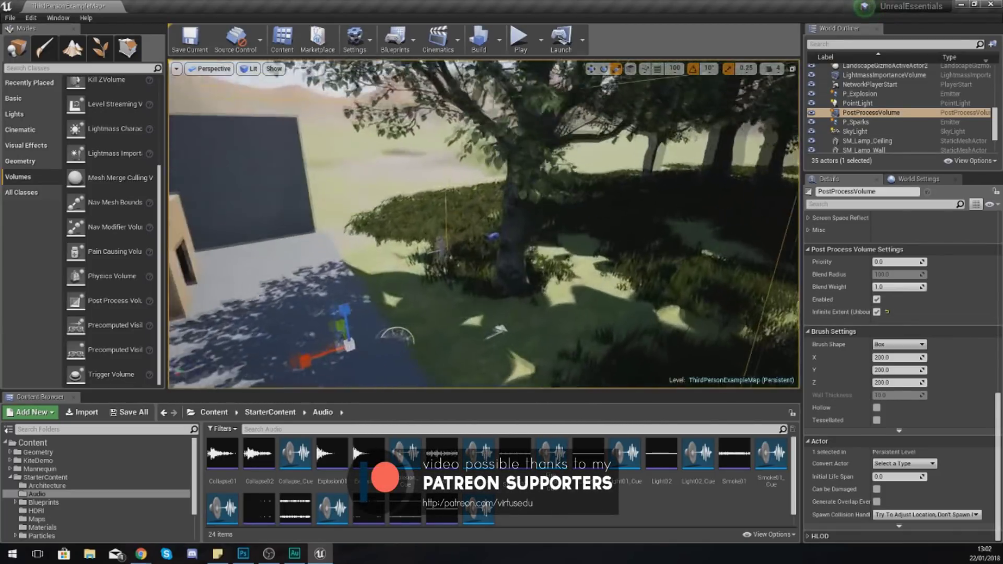
right_drag(517, 278, 486, 302)
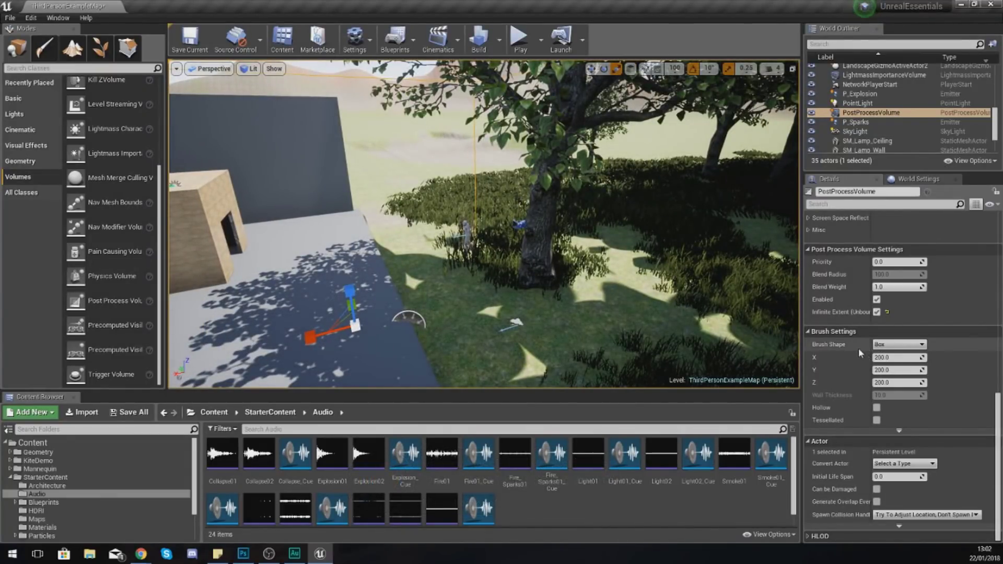
- Enable Scene Color Tint in the volume's Global color grading settings and open its color picker
scroll(859, 349, up, 4)
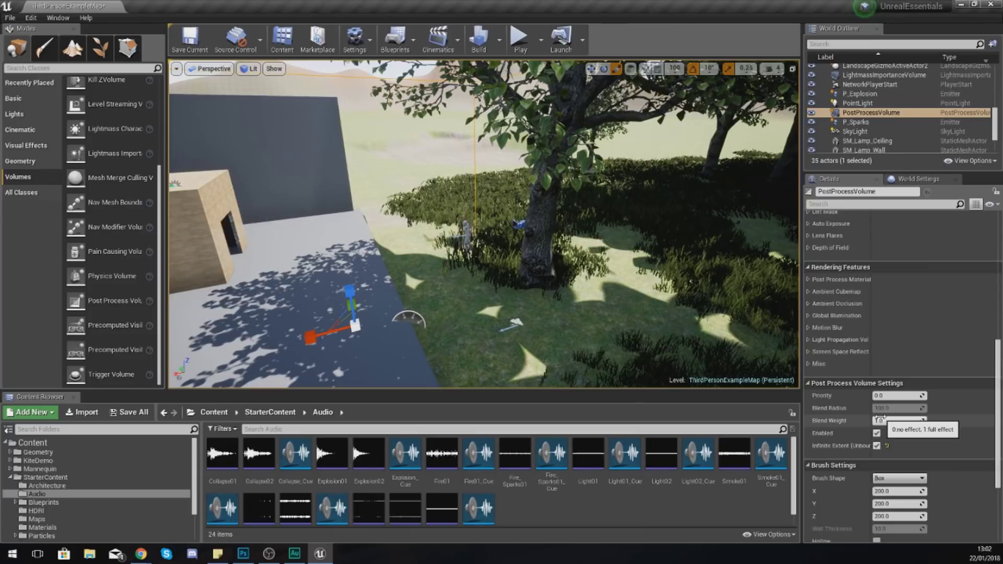
scroll(891, 434, up, 2)
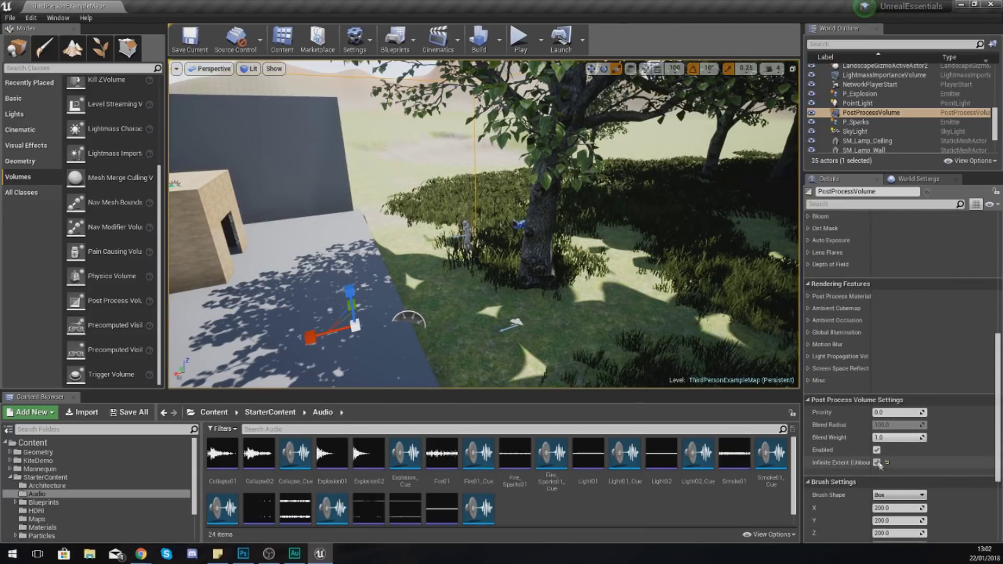
scroll(887, 448, up, 10)
scroll(883, 448, up, 9)
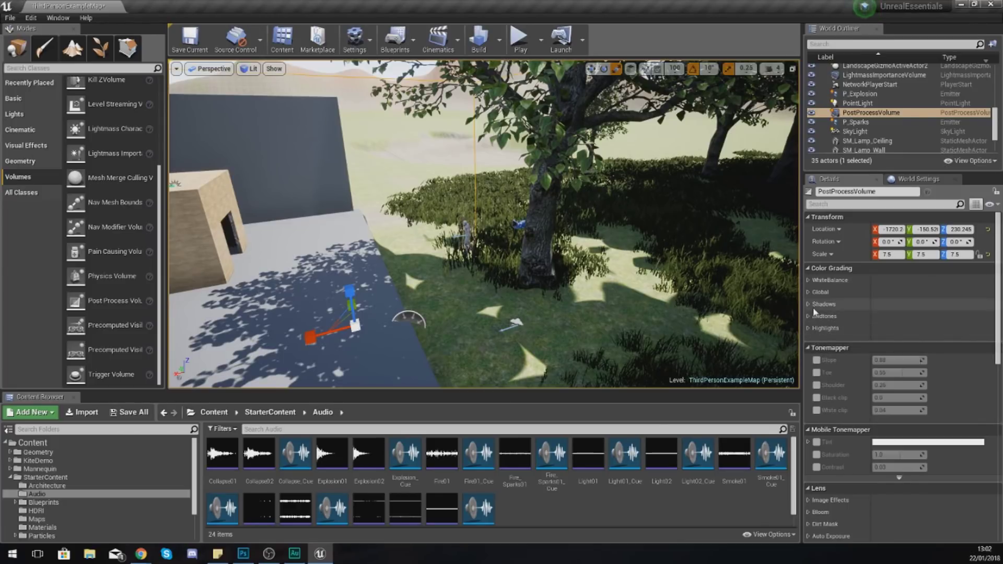
click(809, 293)
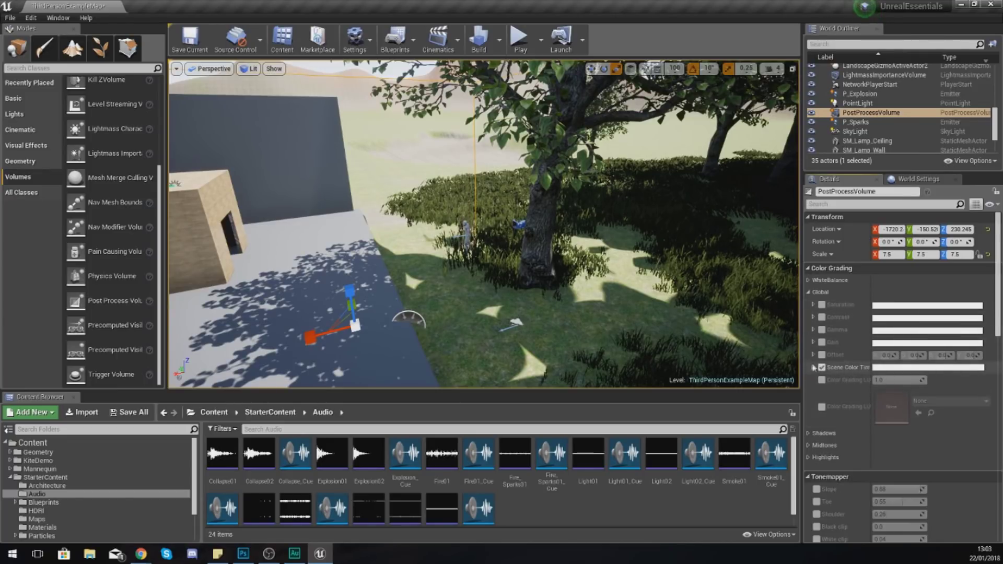
click(813, 368)
click(891, 369)
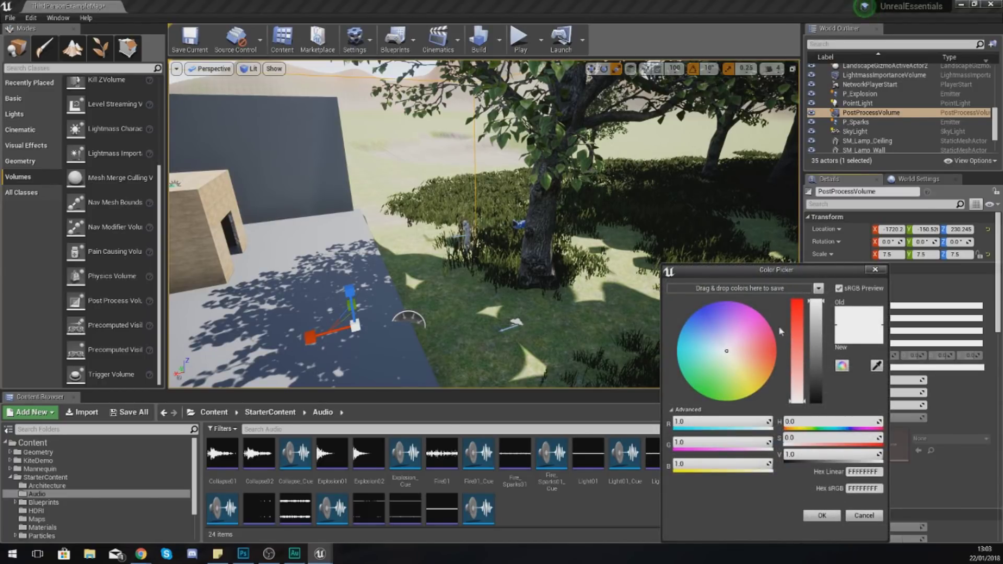
right_drag(636, 288, 715, 261)
key(w)
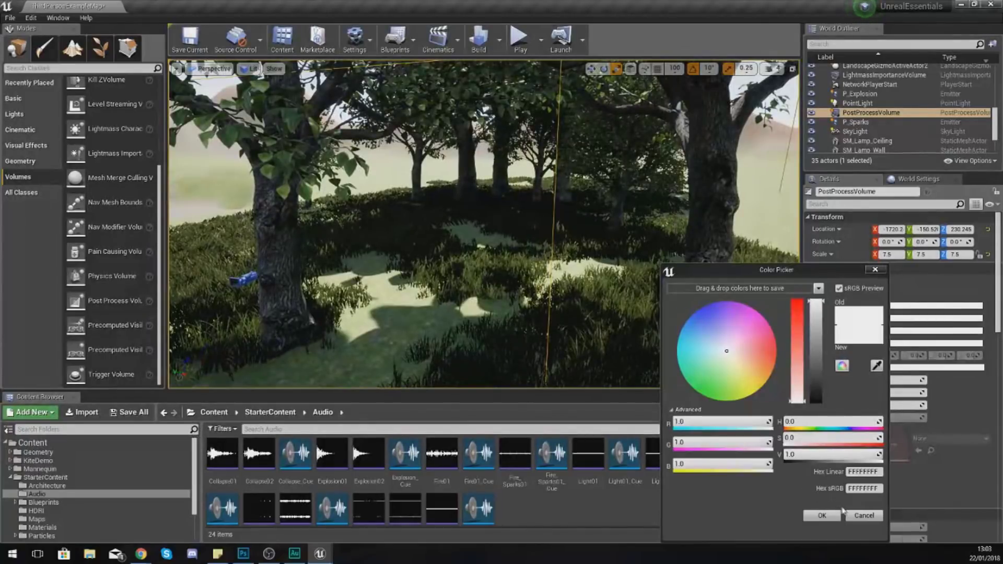
click(851, 515)
click(892, 370)
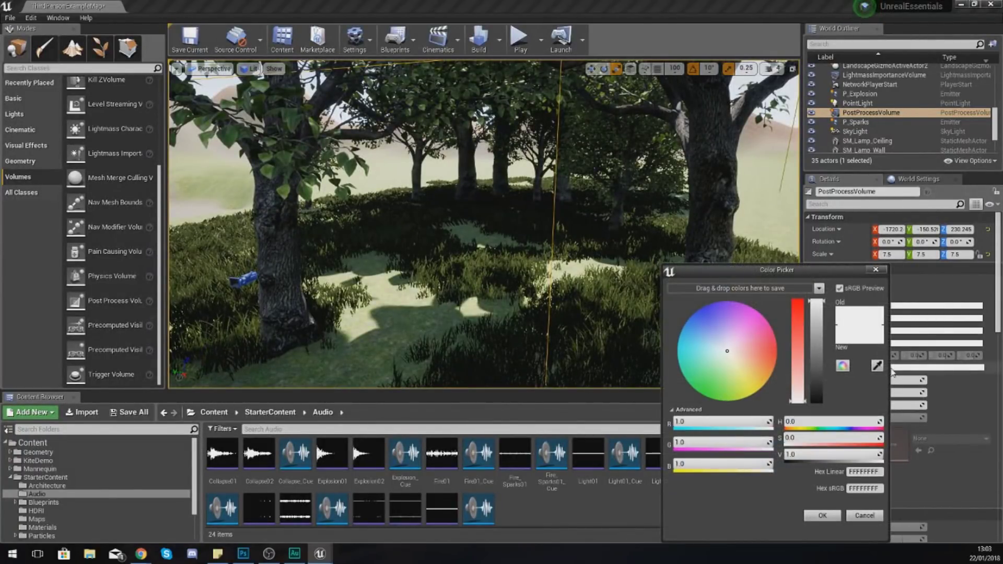
- Try out light pink, light blue and saturated magenta scene color tints on the level
drag(727, 351, 750, 344)
right_drag(544, 284, 515, 283)
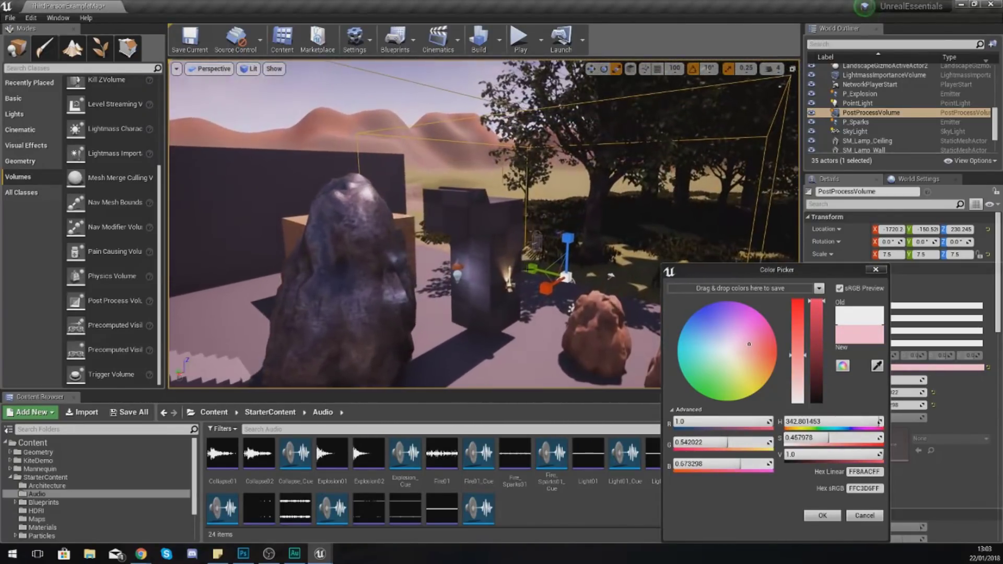
click(713, 374)
drag(713, 375, 706, 340)
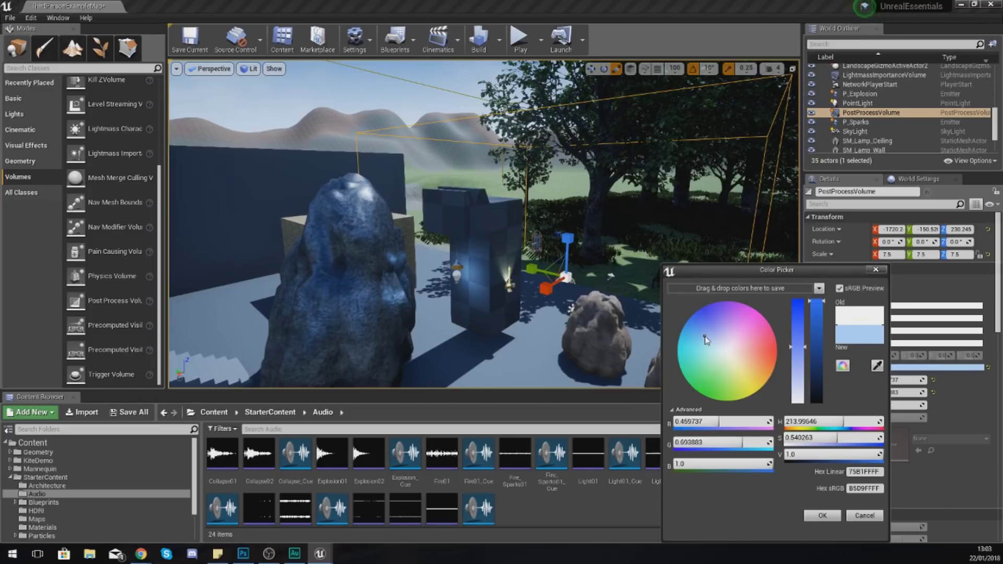
drag(707, 339, 741, 336)
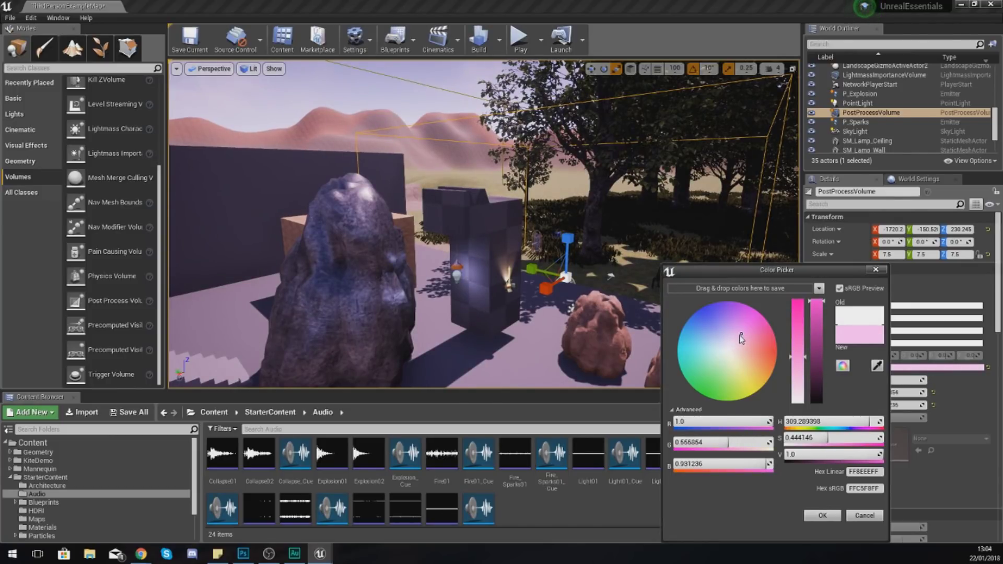
drag(741, 348, 762, 323)
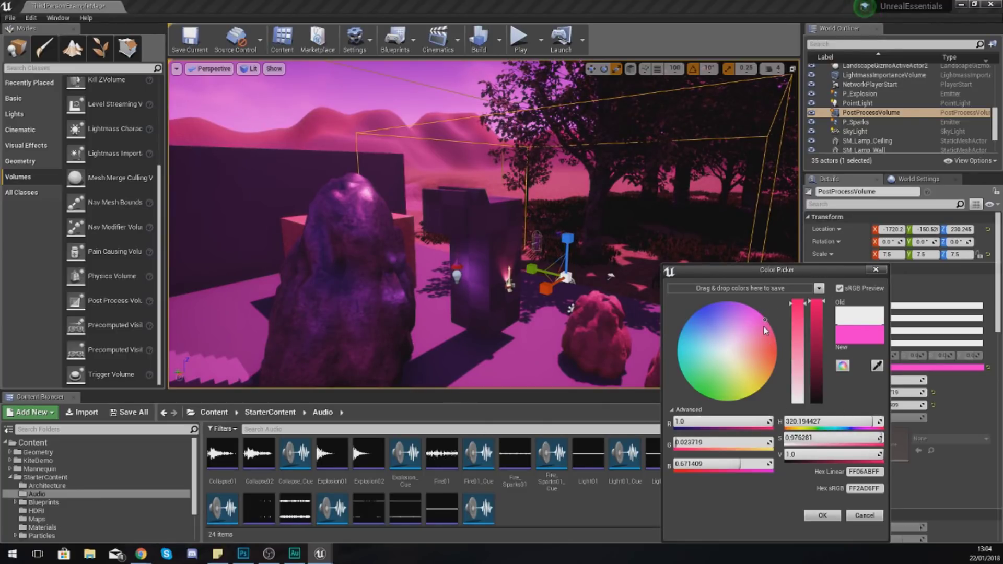
- Set the Scene Color Tint to a light pink with R 1.0, G 0.4745 and B 0.91794
drag(756, 330, 741, 334)
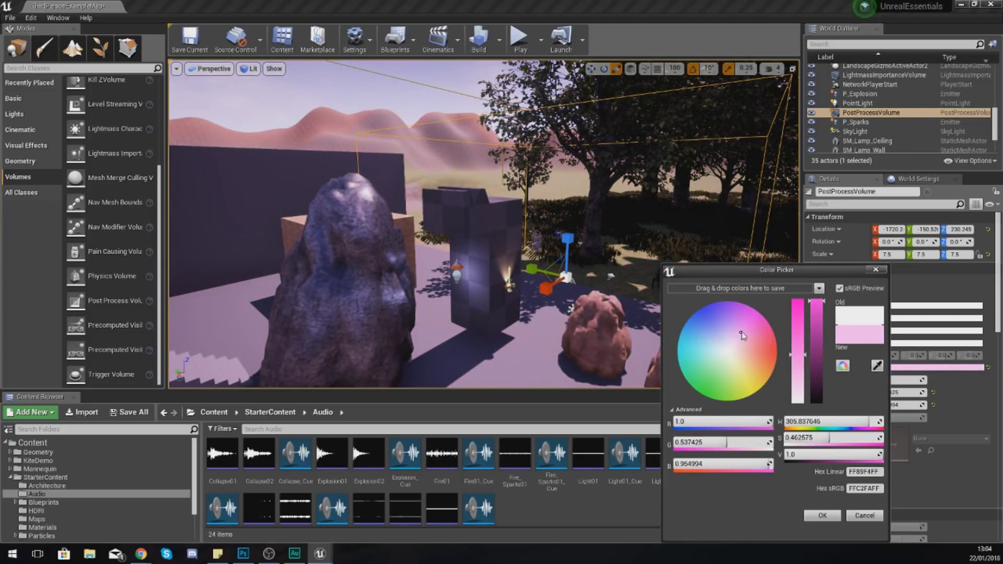
drag(742, 333, 745, 331)
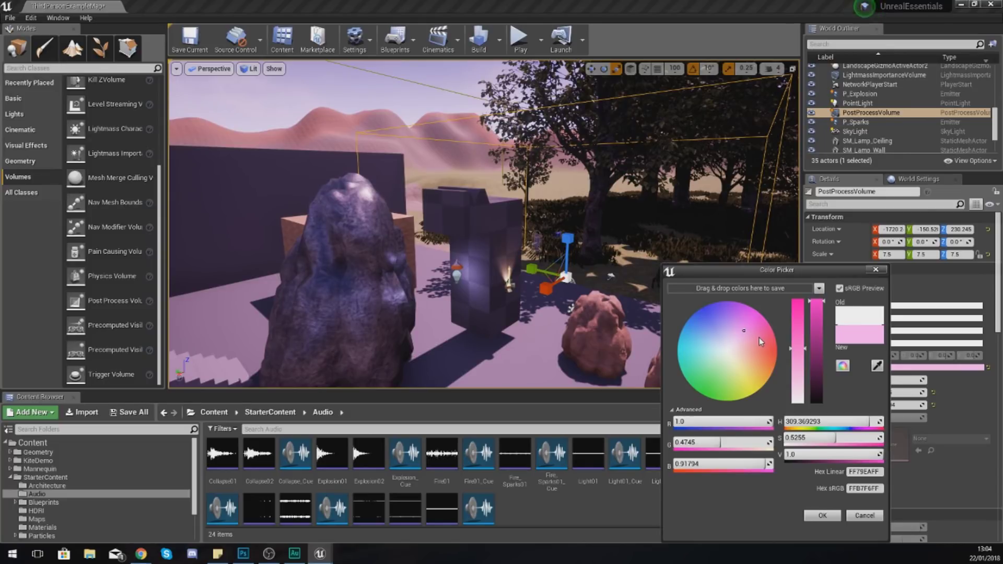
click(810, 516)
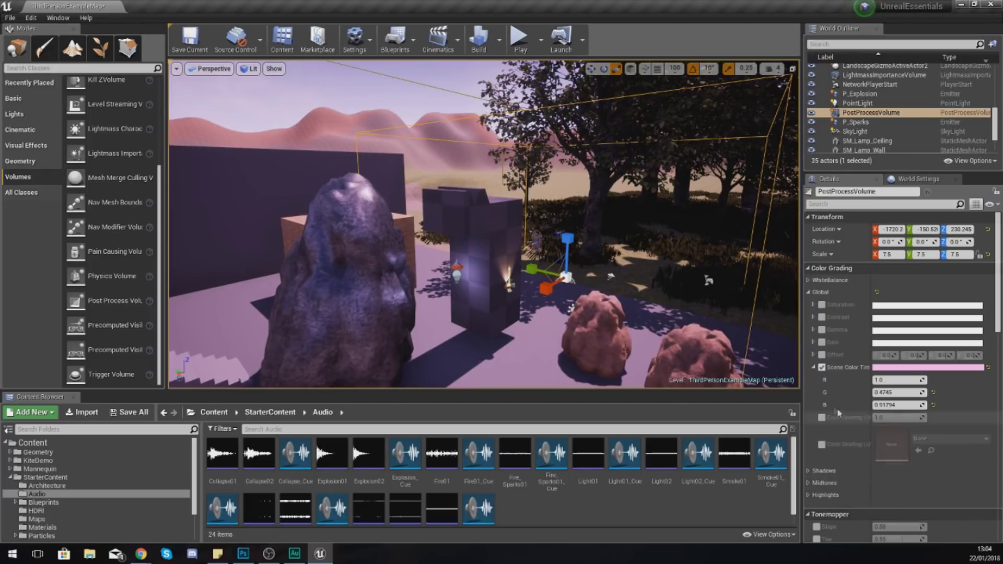
click(813, 368)
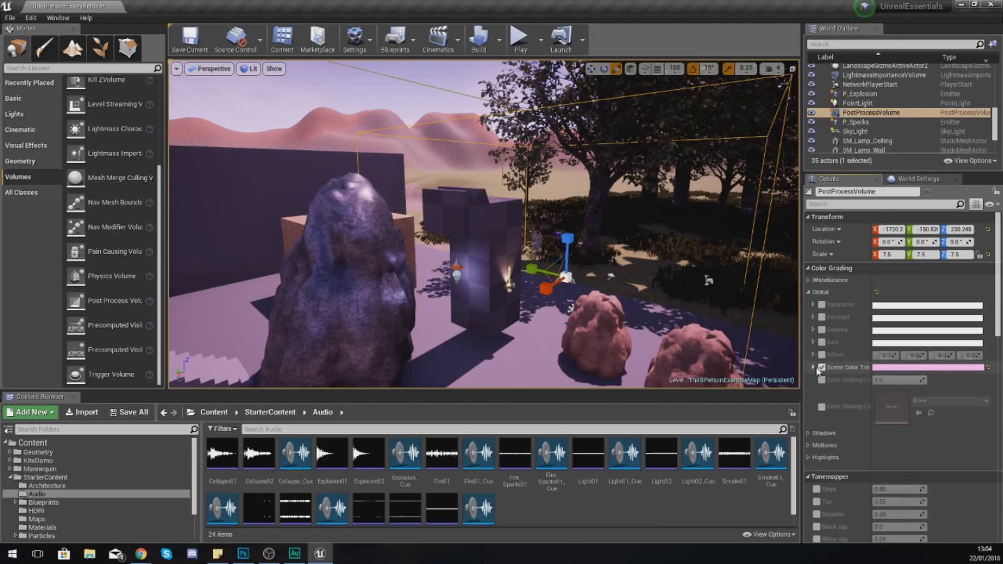
click(815, 318)
click(814, 318)
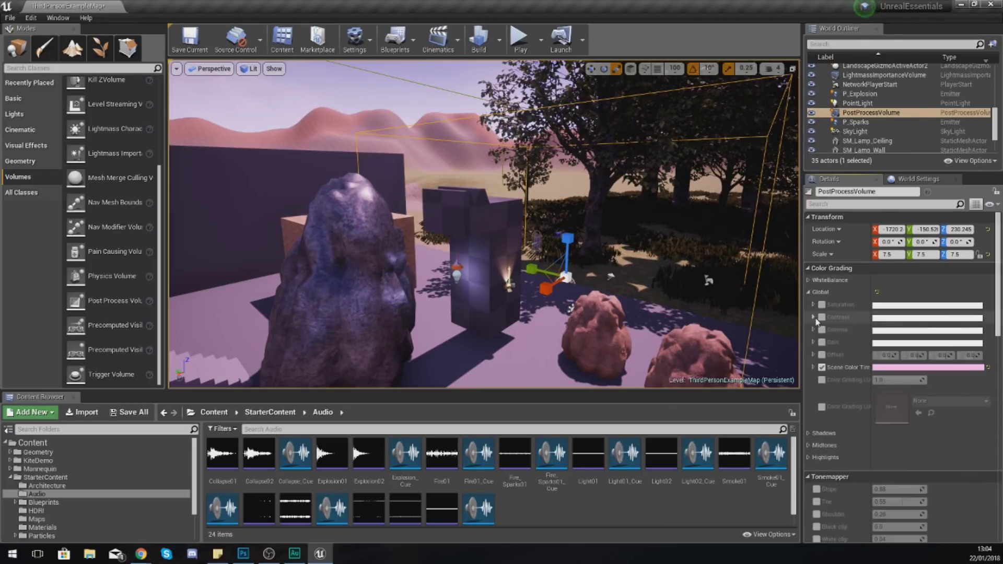
click(814, 317)
click(814, 317)
- Enable the Global Saturation override in RGB color mode and set its red value to 0.98
click(813, 305)
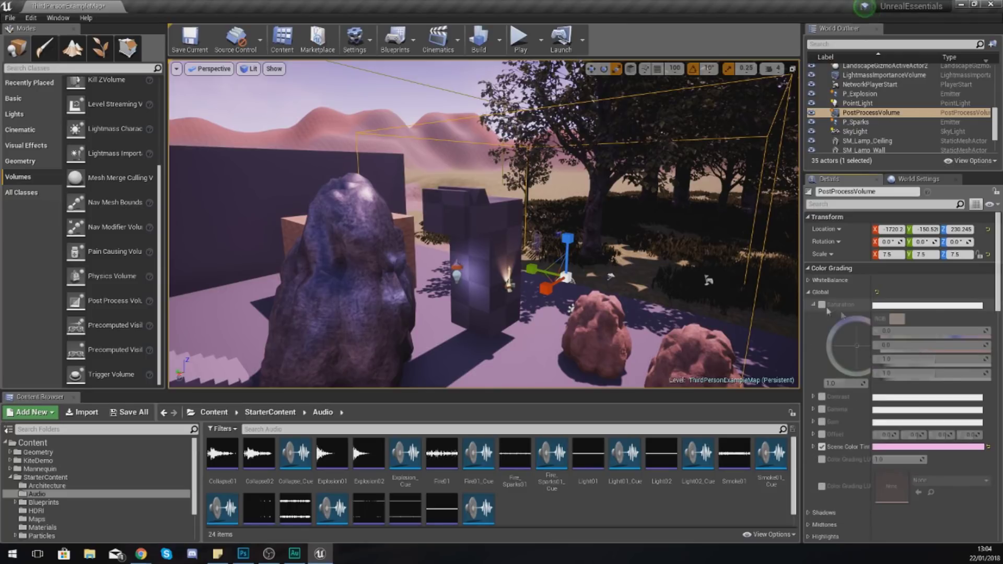
click(822, 305)
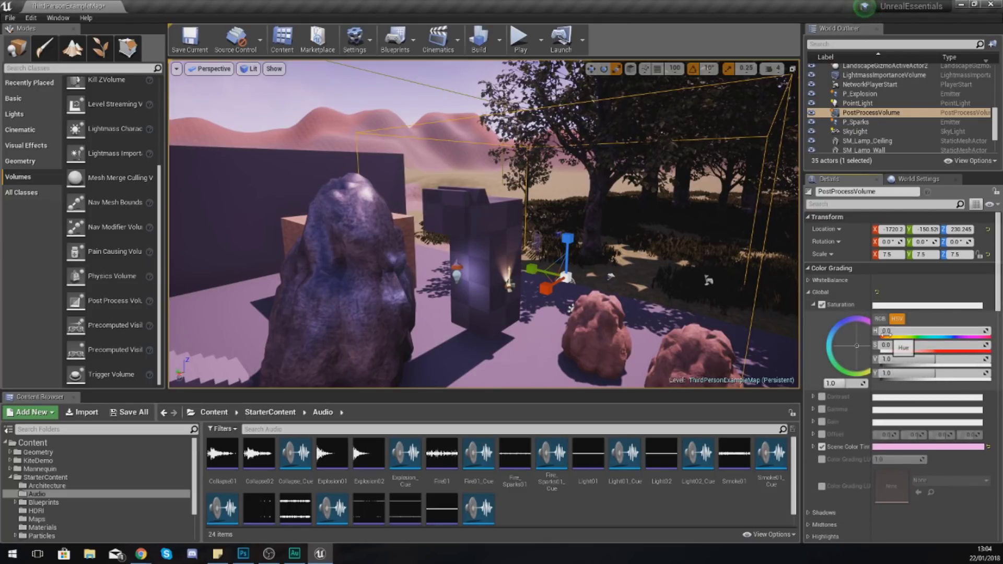
click(881, 319)
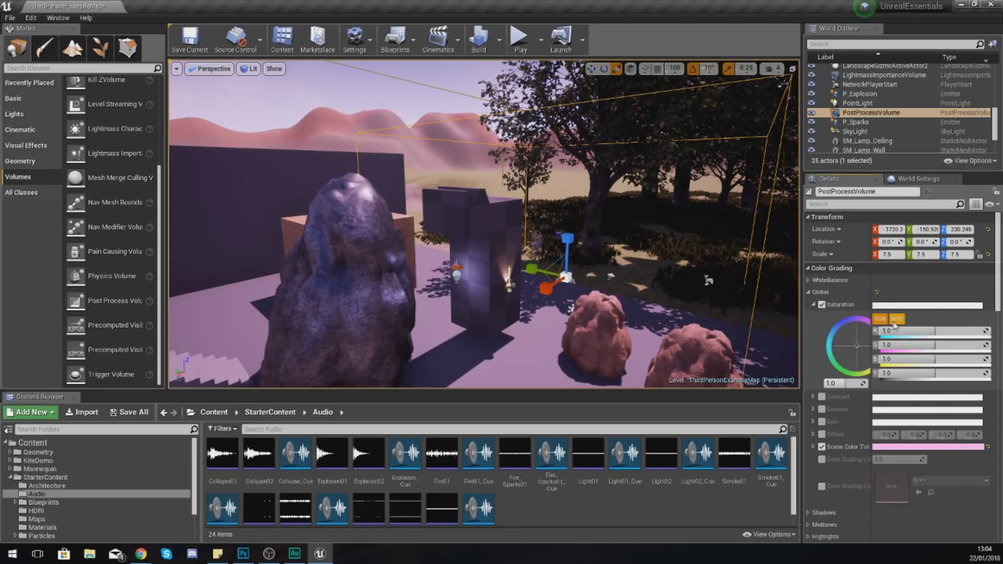
click(895, 319)
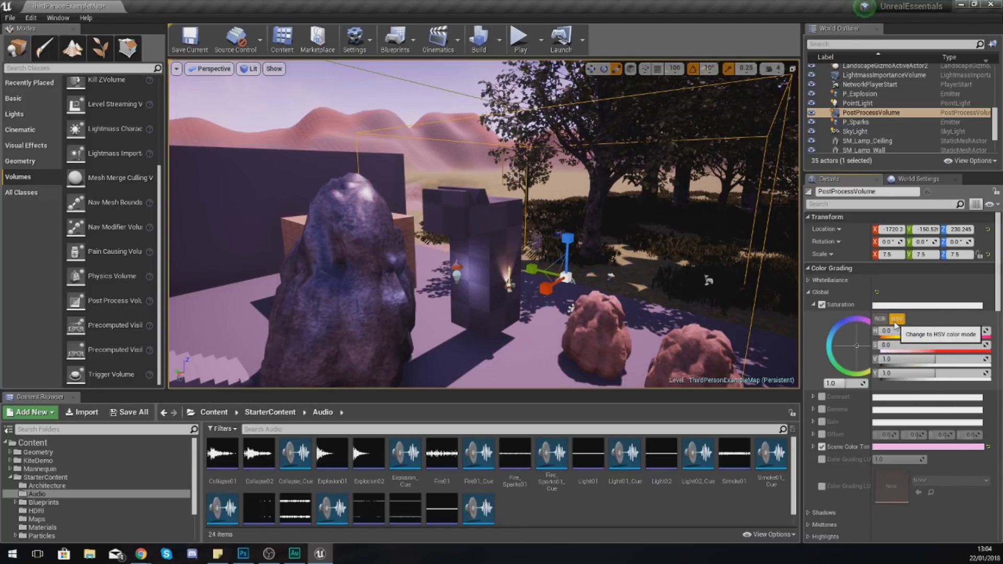
click(881, 320)
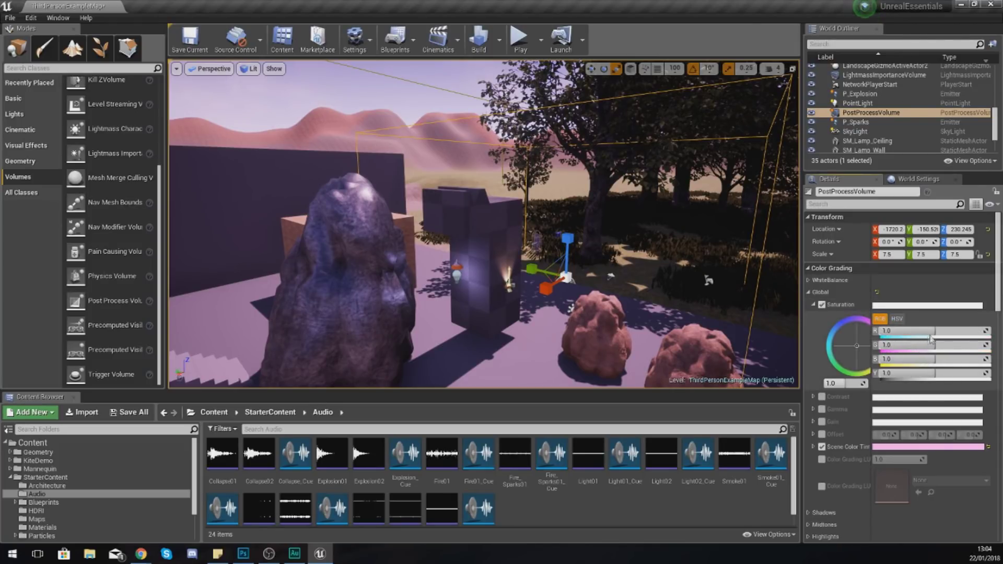
mouse_move(934, 332)
mouse_down()
mouse_move(884, 332)
mouse_move(935, 331)
mouse_up()
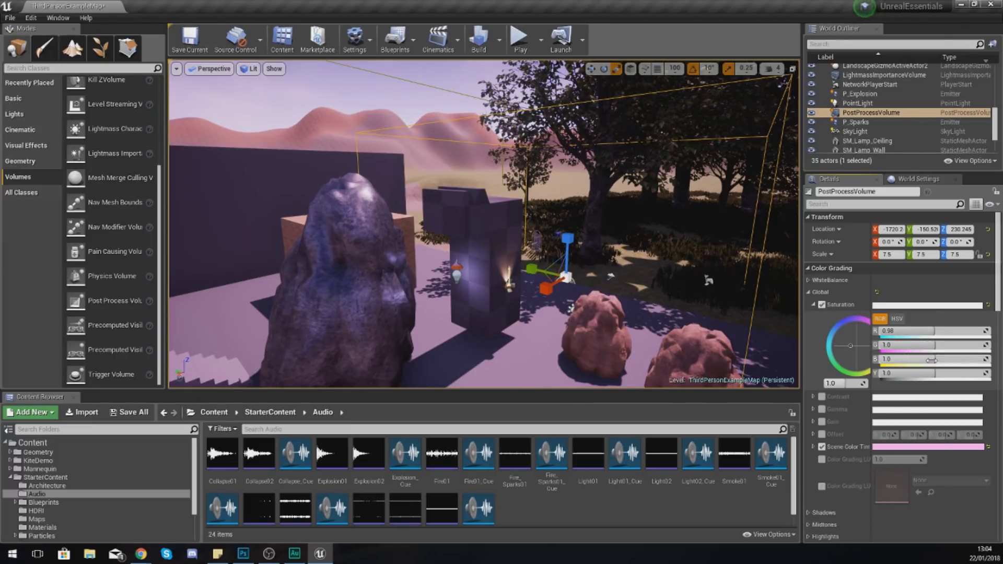
- Try a blue value of 2.0 in the volume's Global Saturation and settle it at 1.2
drag(931, 359, 845, 326)
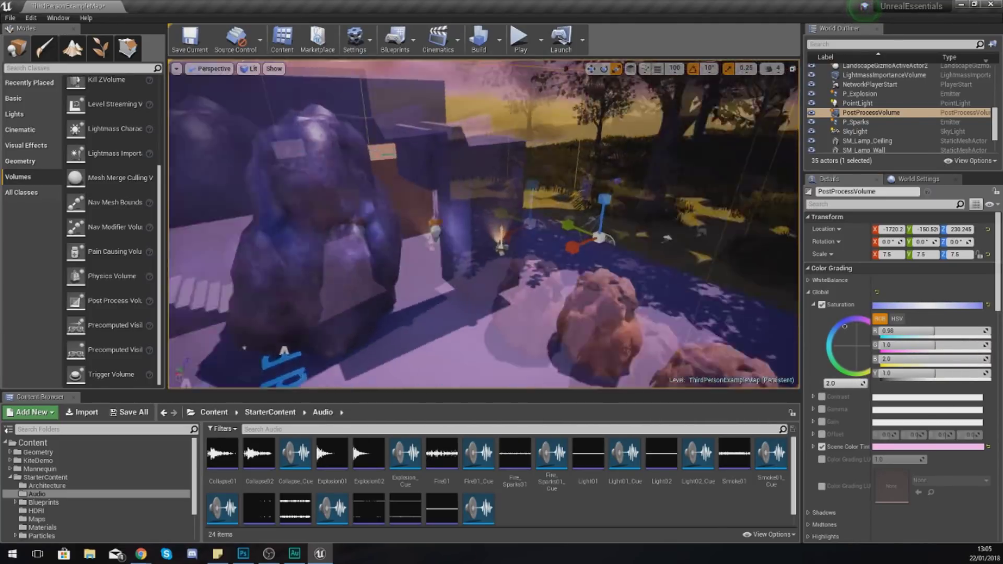
right_drag(484, 225, 538, 230)
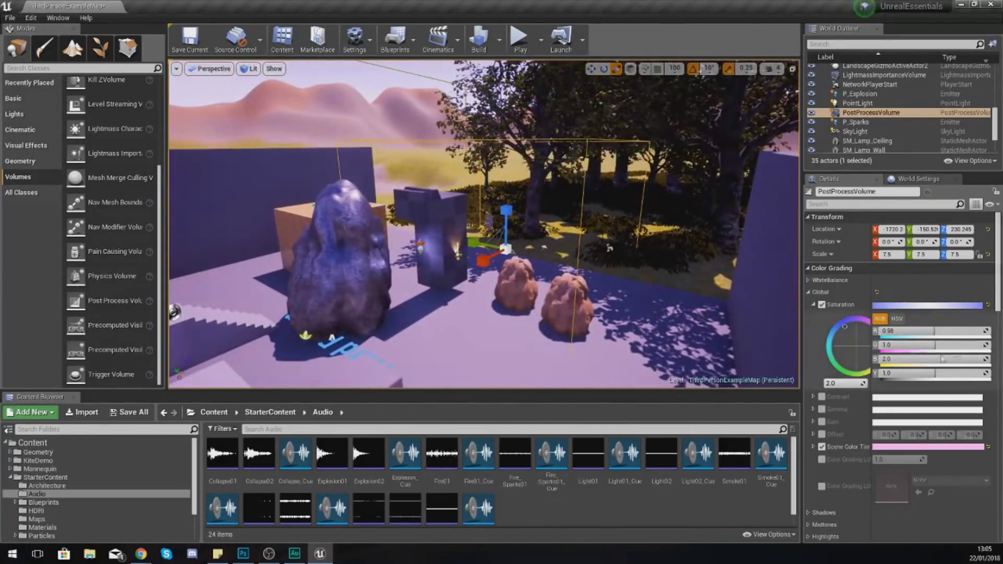
drag(971, 361, 932, 362)
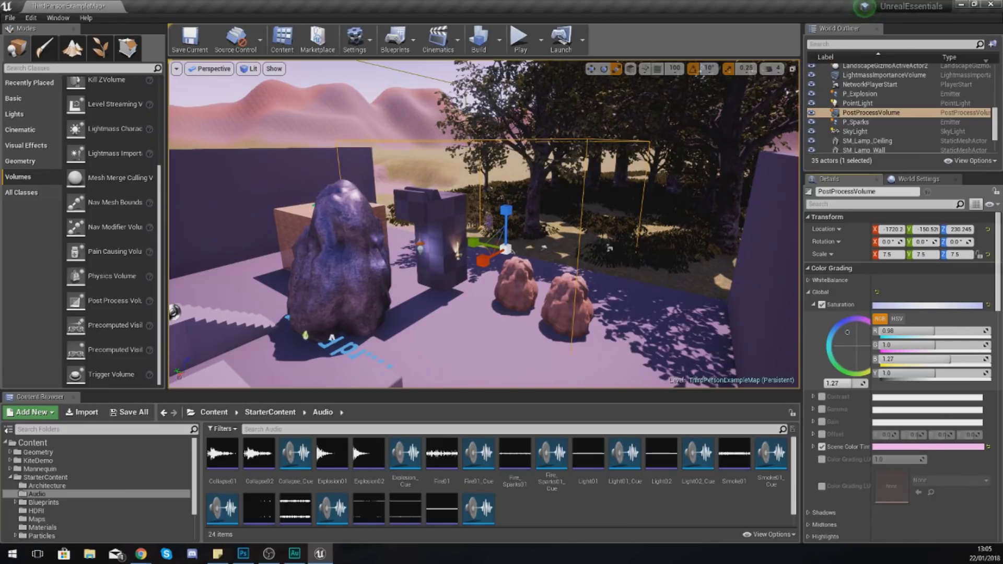
mouse_move(935, 345)
mouse_down()
mouse_move(964, 345)
mouse_move(938, 344)
mouse_up()
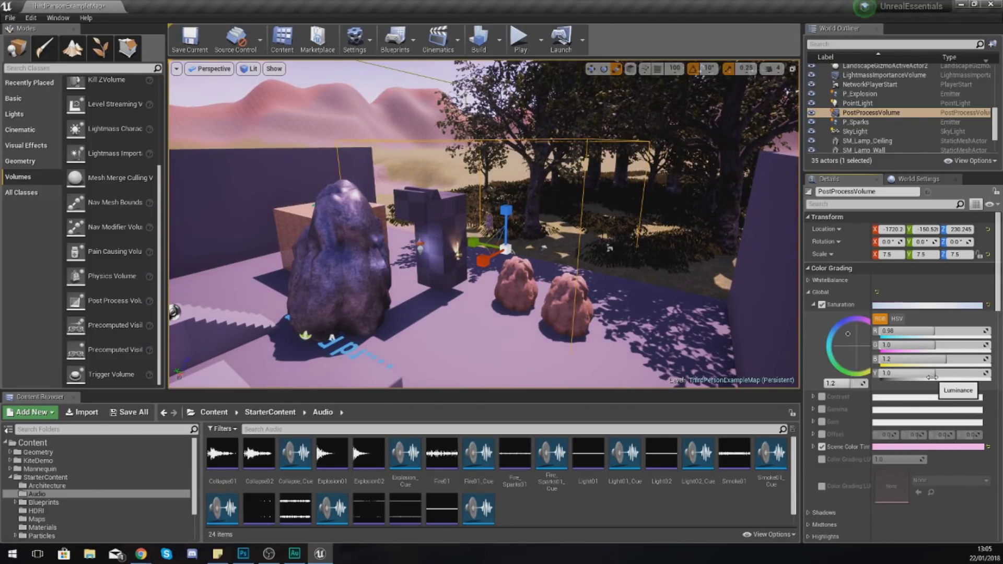
- Try a Global Saturation luminance of 1.64, settle it at 1.1, and collapse the Saturation controls
drag(932, 376, 964, 373)
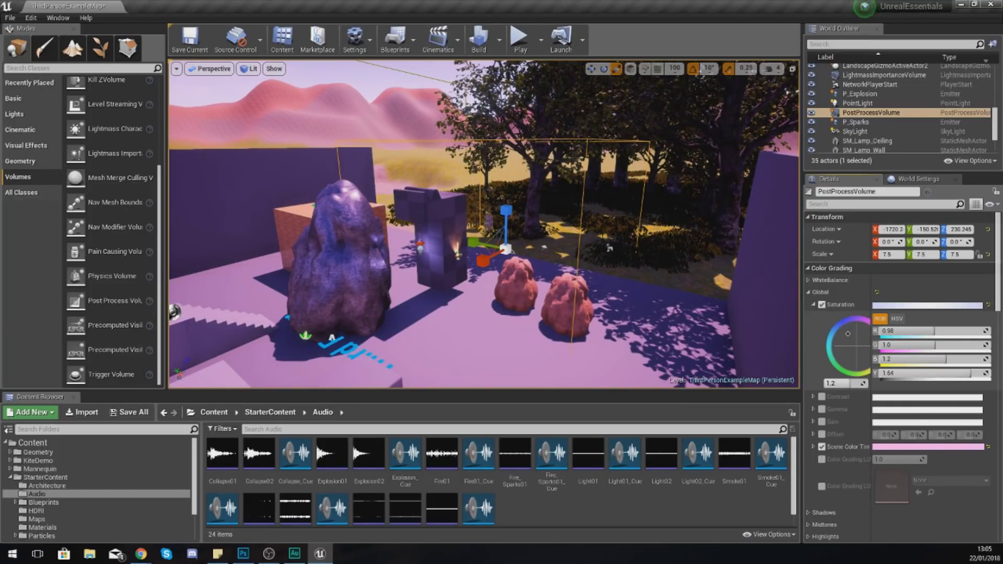
drag(970, 373, 944, 373)
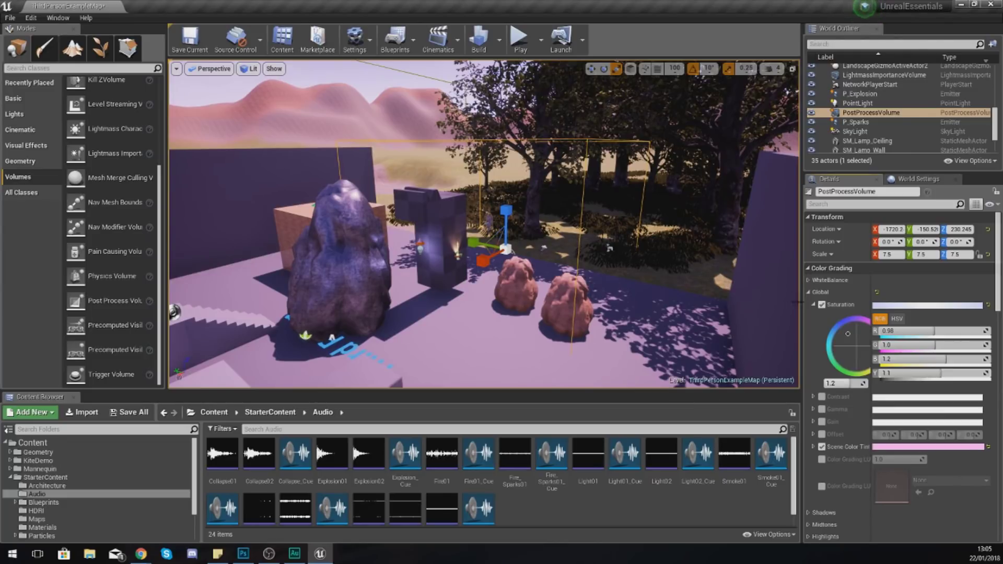
click(815, 305)
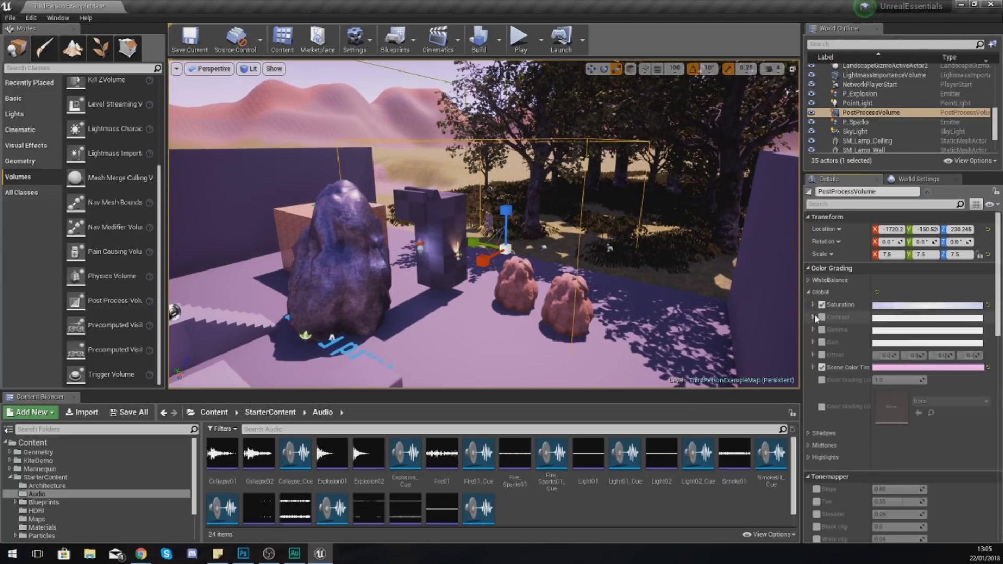
- Enable the Global Contrast override, try out its red and luminance values, and return them to 1.0
click(815, 318)
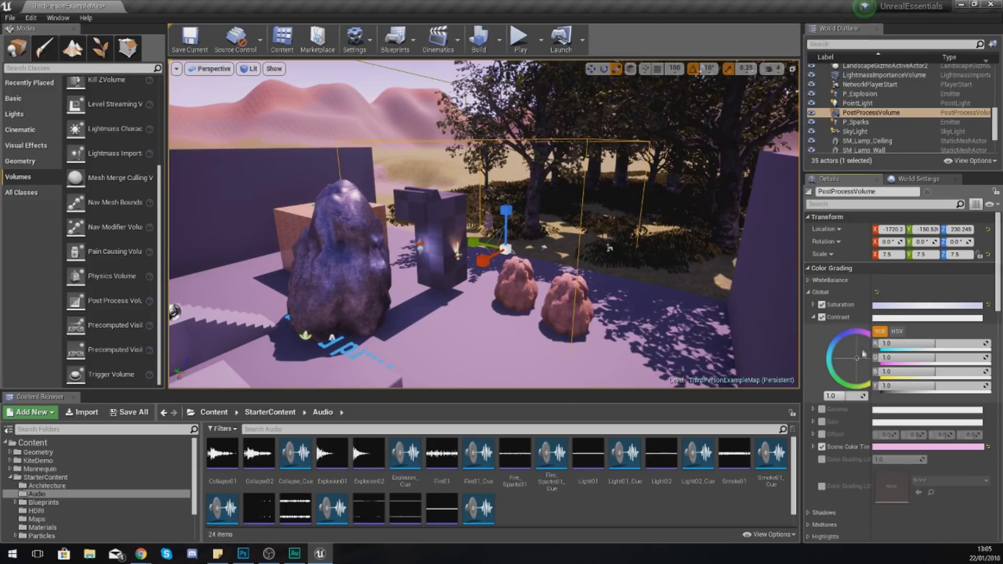
drag(936, 343, 946, 345)
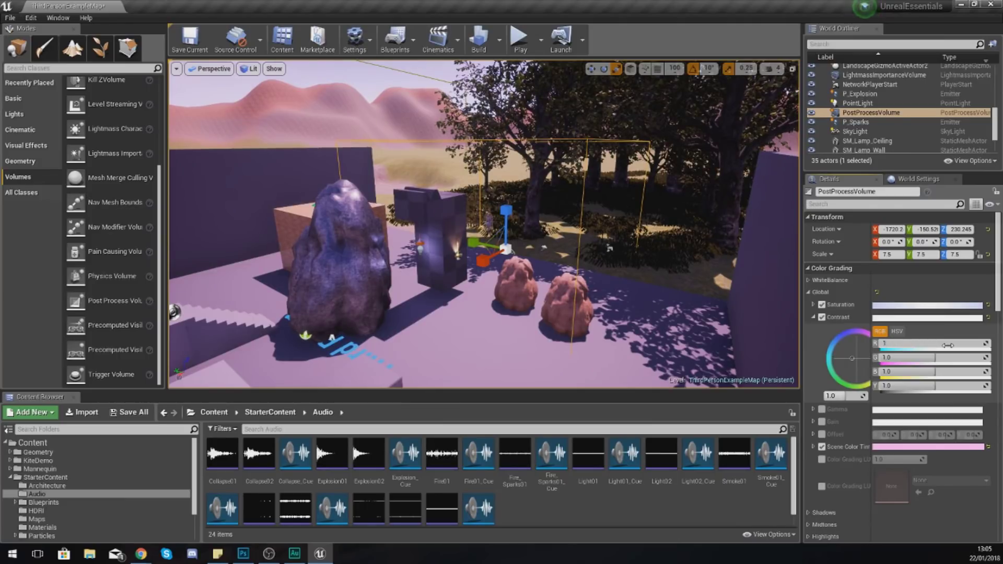
mouse_move(931, 386)
mouse_down()
mouse_move(910, 386)
mouse_move(935, 385)
mouse_up()
click(929, 387)
text(1)
key(Return)
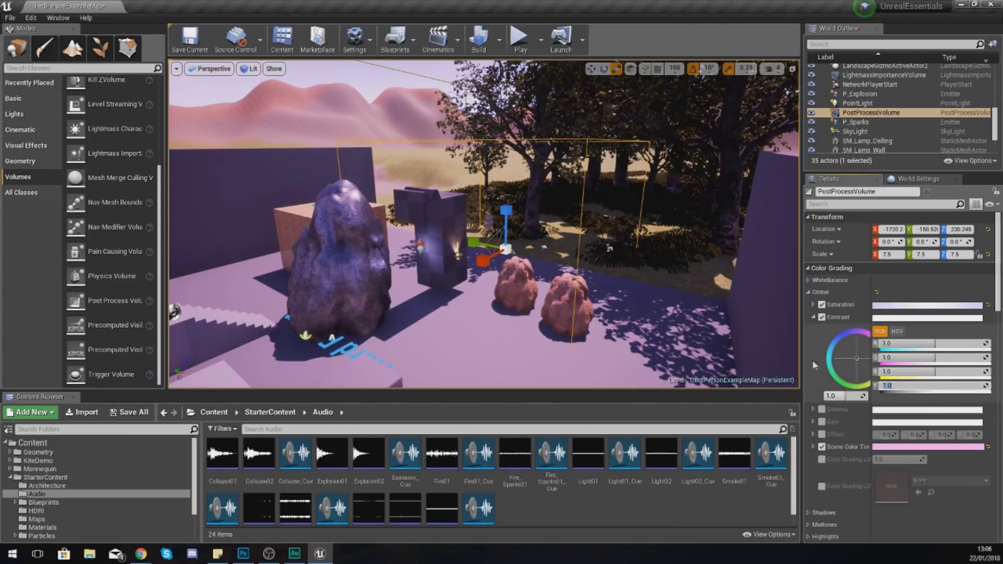
click(813, 317)
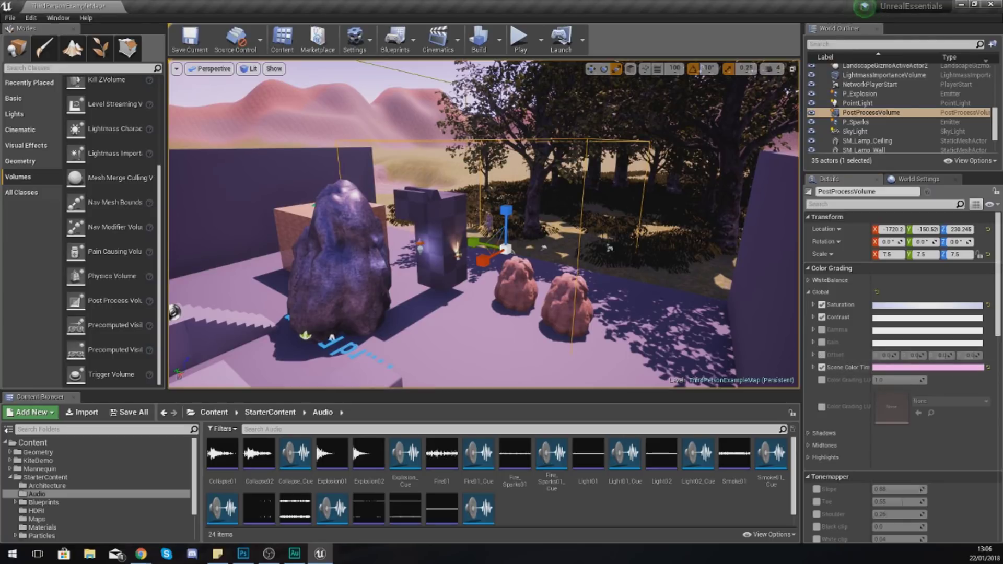
- Play the level in the viewport, run the character around to check the color grading, and stop the session
right_drag(720, 328, 680, 328)
key(s)
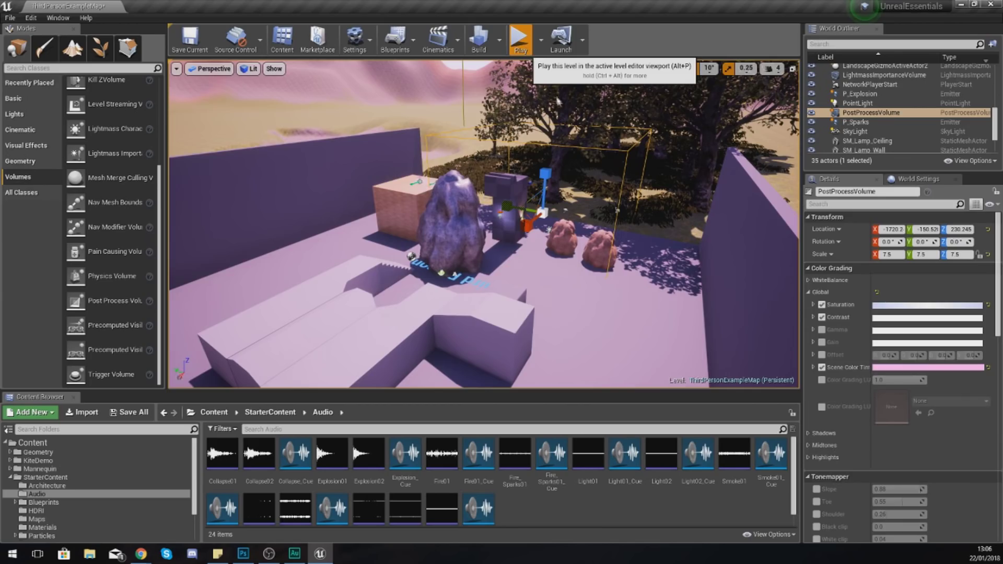
click(522, 46)
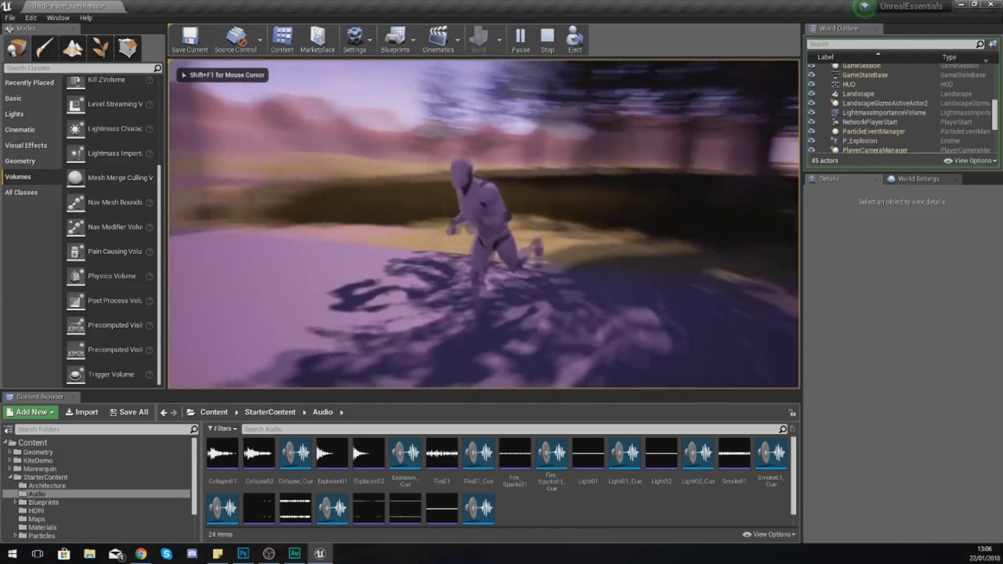
key(w)
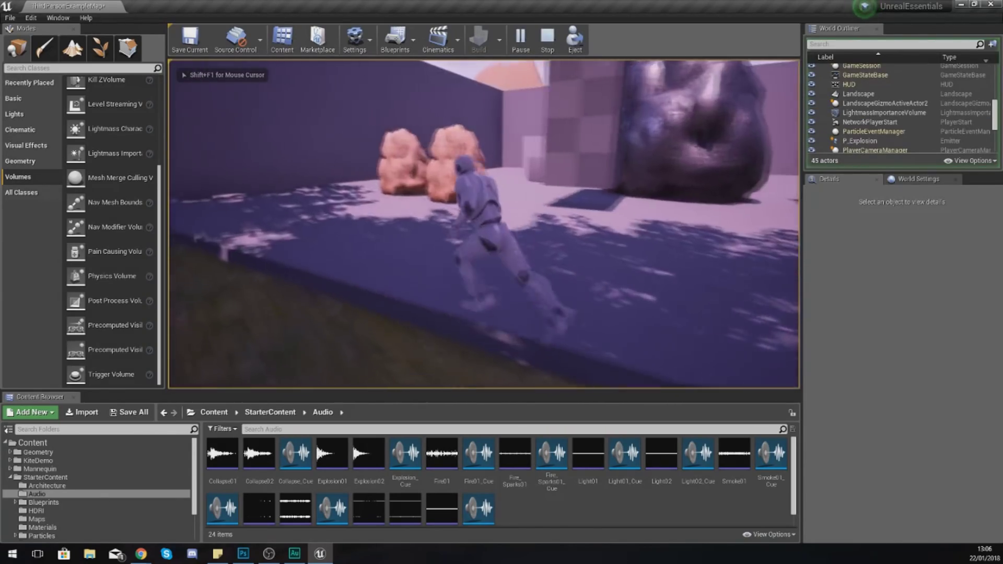
key(w)
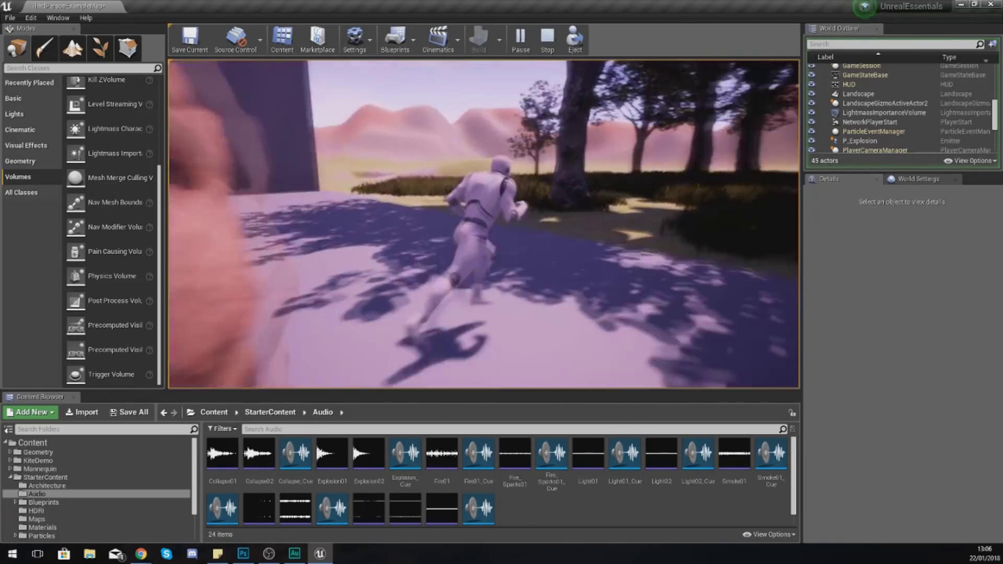
key(w)
key(space)
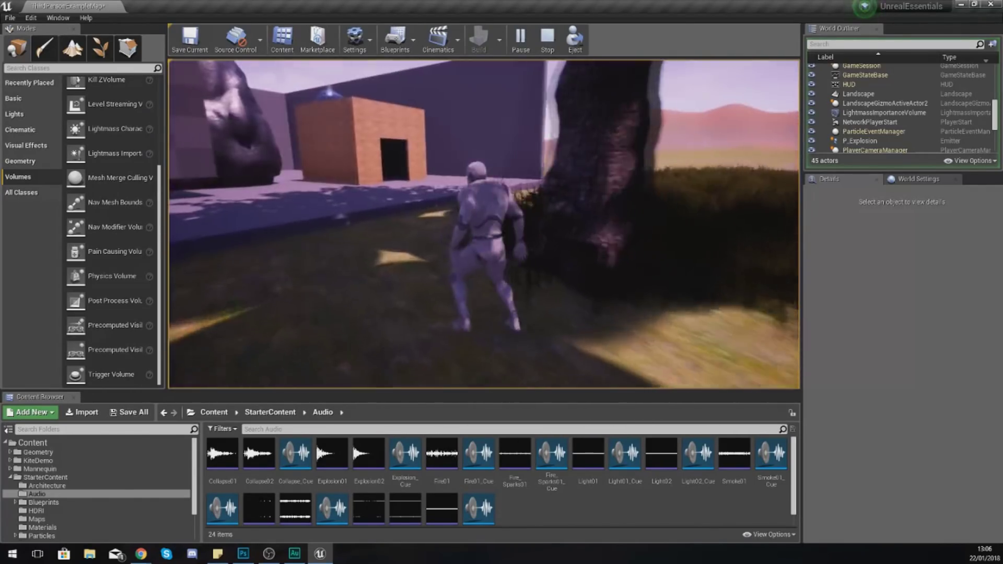
key(w)
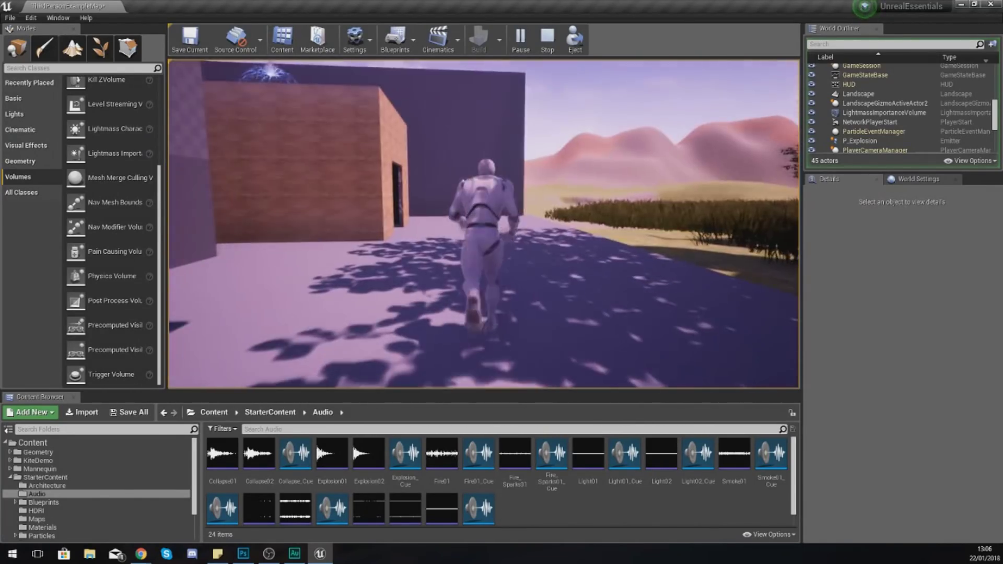
key(Escape)
- Delete the PostProcessVolume to compare the level without color grading, and undo the deletion
right_drag(484, 224, 501, 209)
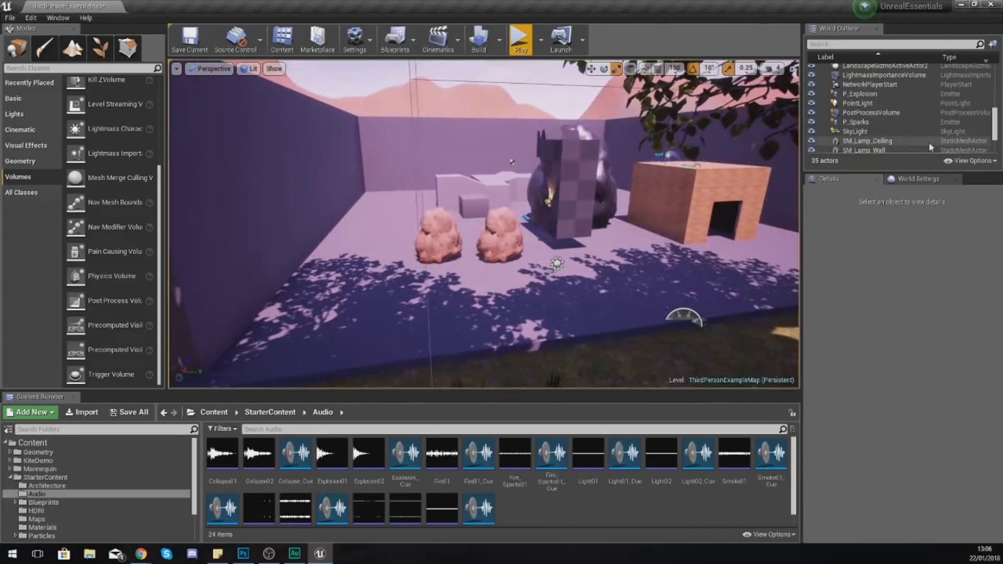
click(883, 114)
double_click(862, 113)
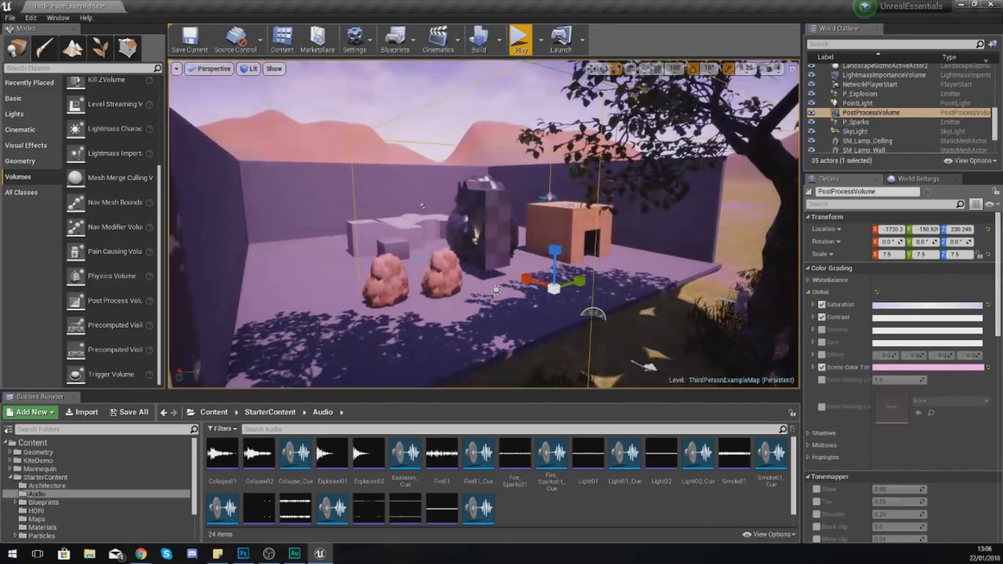
click(813, 114)
right_drag(558, 269, 580, 270)
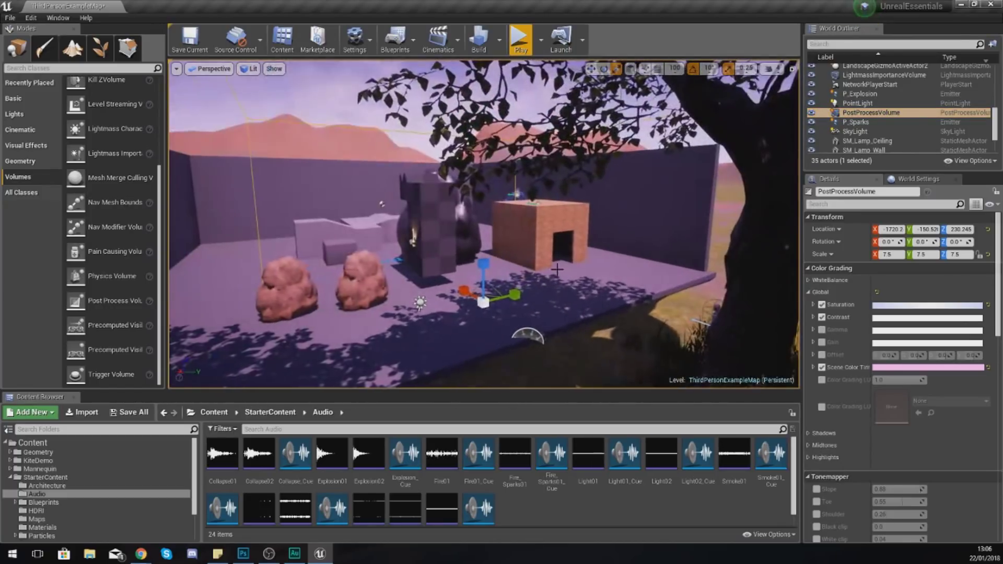
key(Delete)
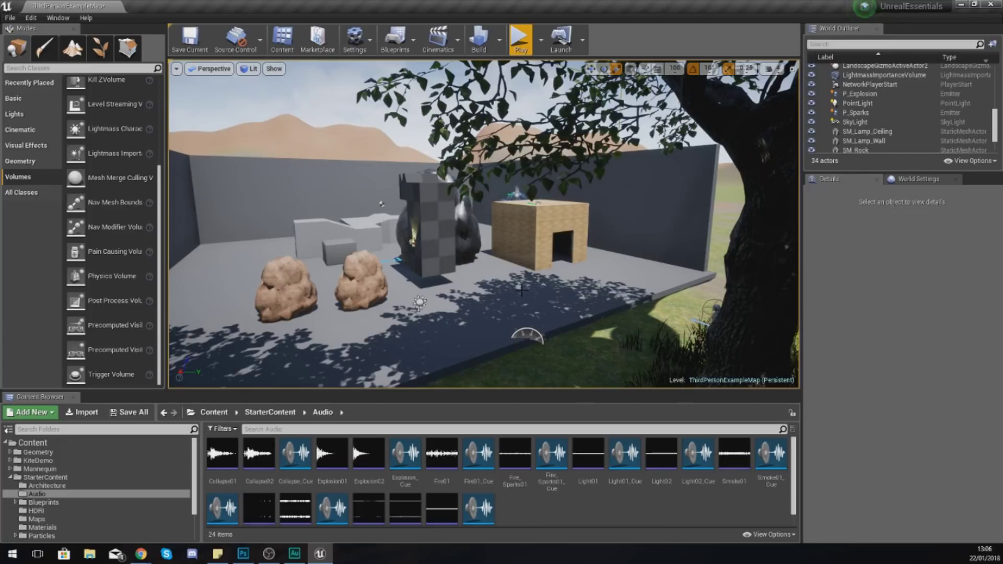
key(ctrl+z)
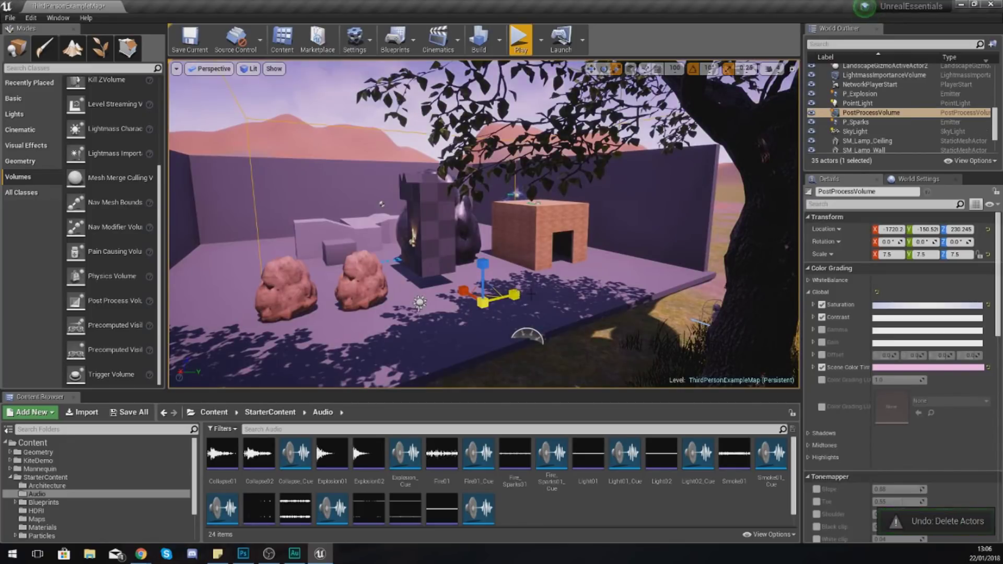
- Cancel the pending autosave of the level
right_drag(509, 298, 408, 304)
key(w)
key(s)
right_drag(459, 208, 462, 211)
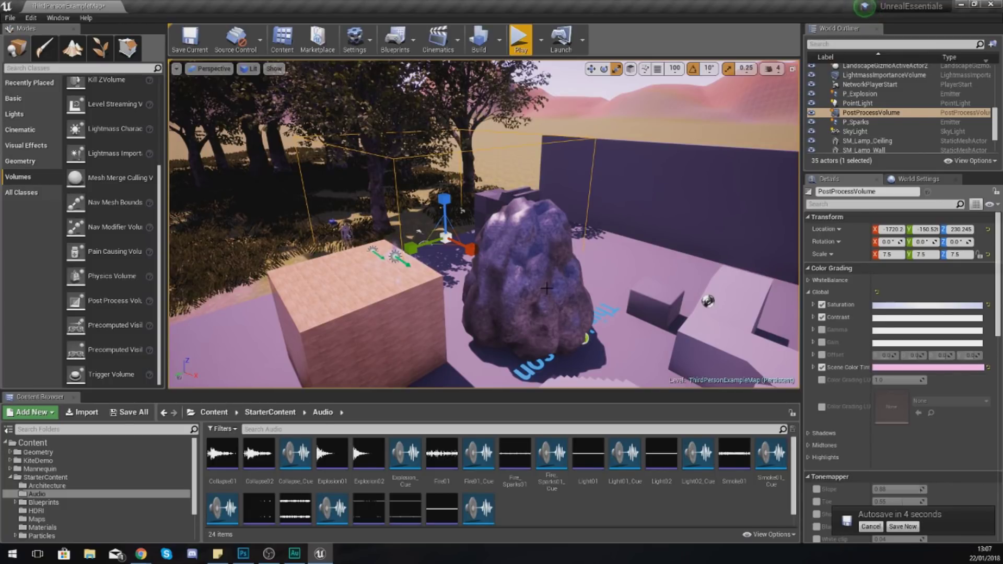
click(871, 527)
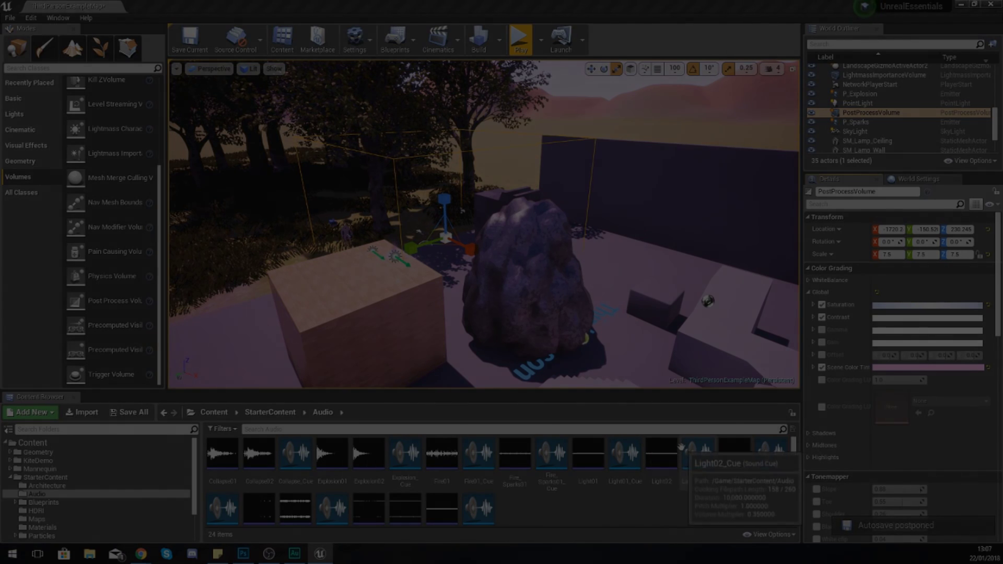